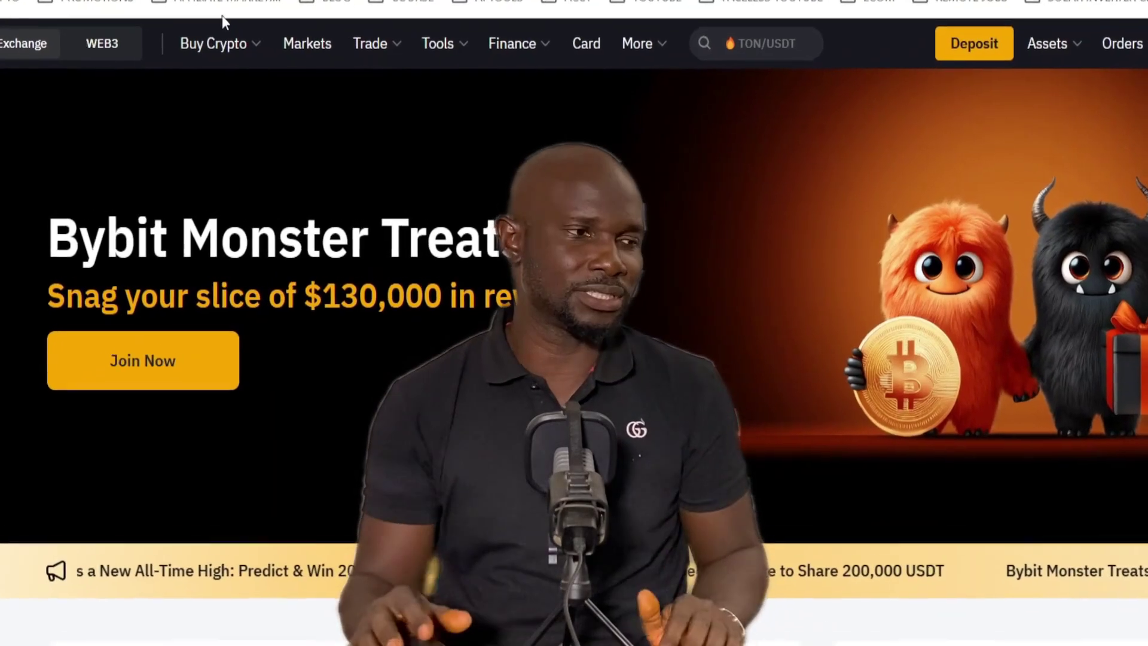
Step: Open the zero-fee P2P trading page for buying USDT
{"action": "mouse_move", "coordinate": [250, 48]}
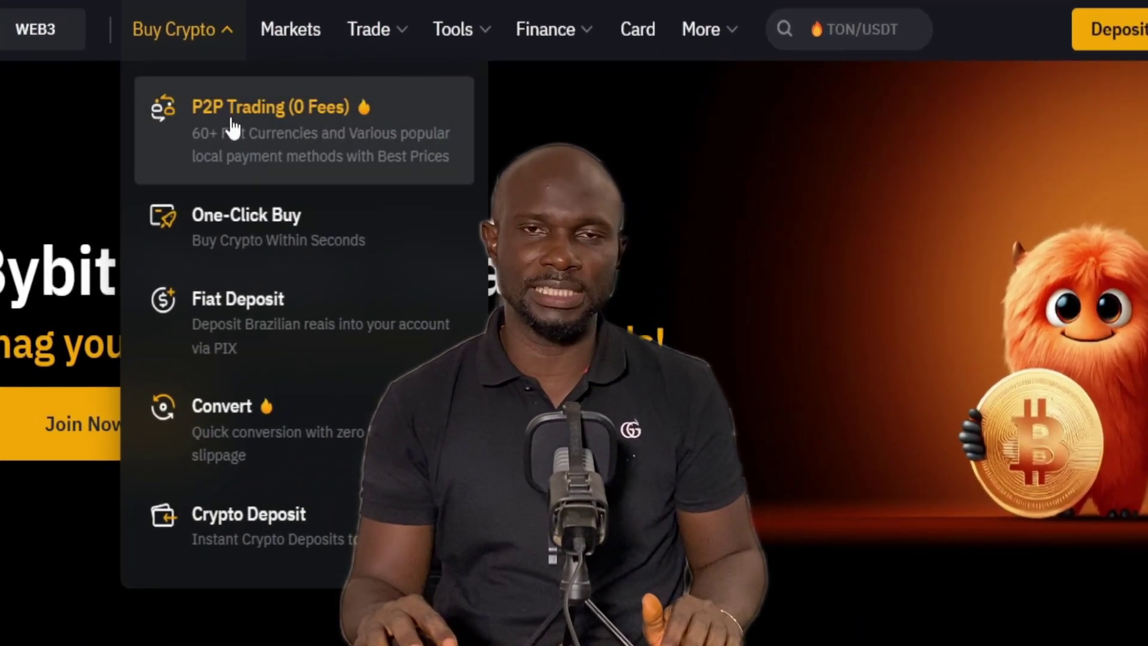
{"action": "left_click", "coordinate": [239, 128]}
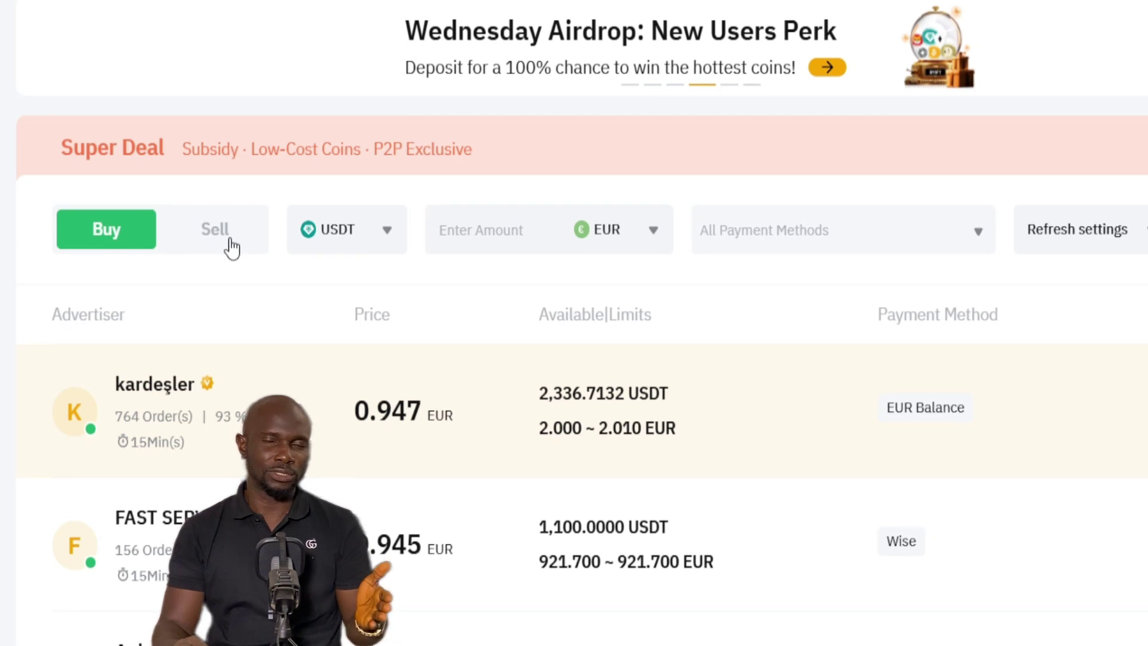
{"action": "left_click", "coordinate": [90, 239]}
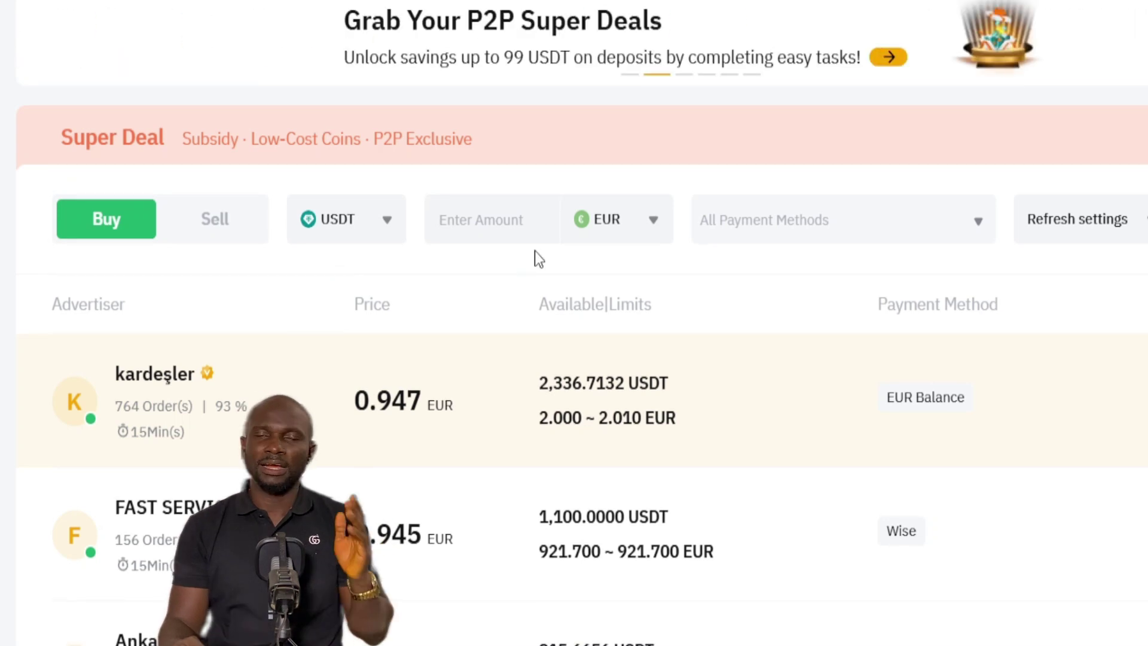
Step: Set the fiat currency of the P2P offers to NGN and acknowledge the Palmpay notice
{"action": "left_click", "coordinate": [653, 223]}
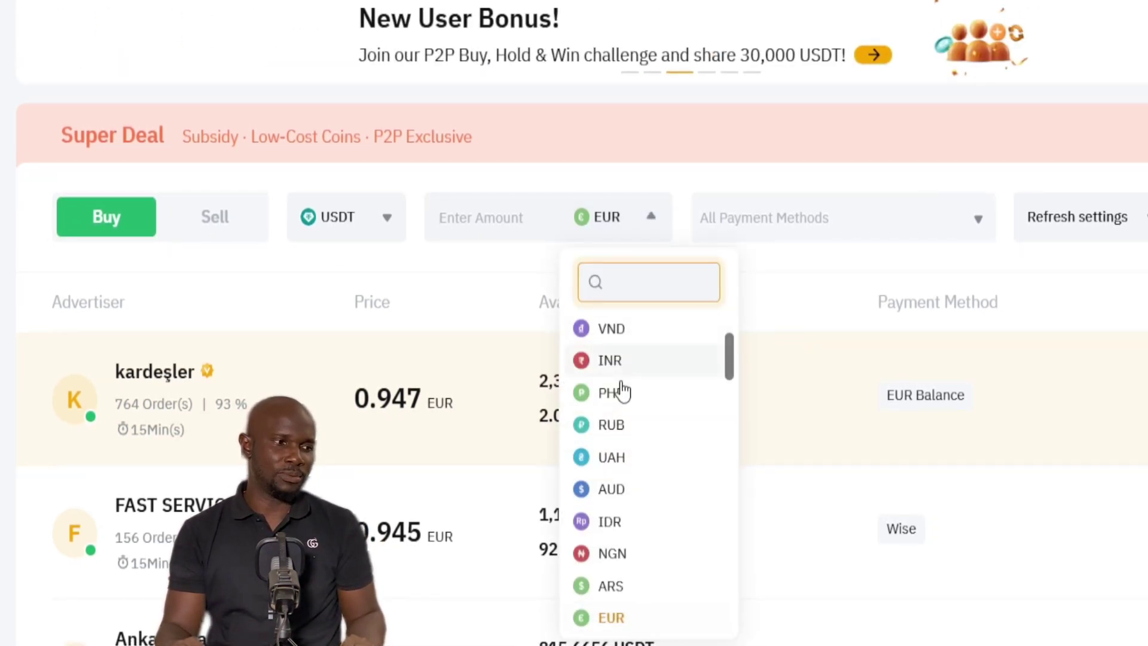
{"action": "left_click", "coordinate": [615, 555]}
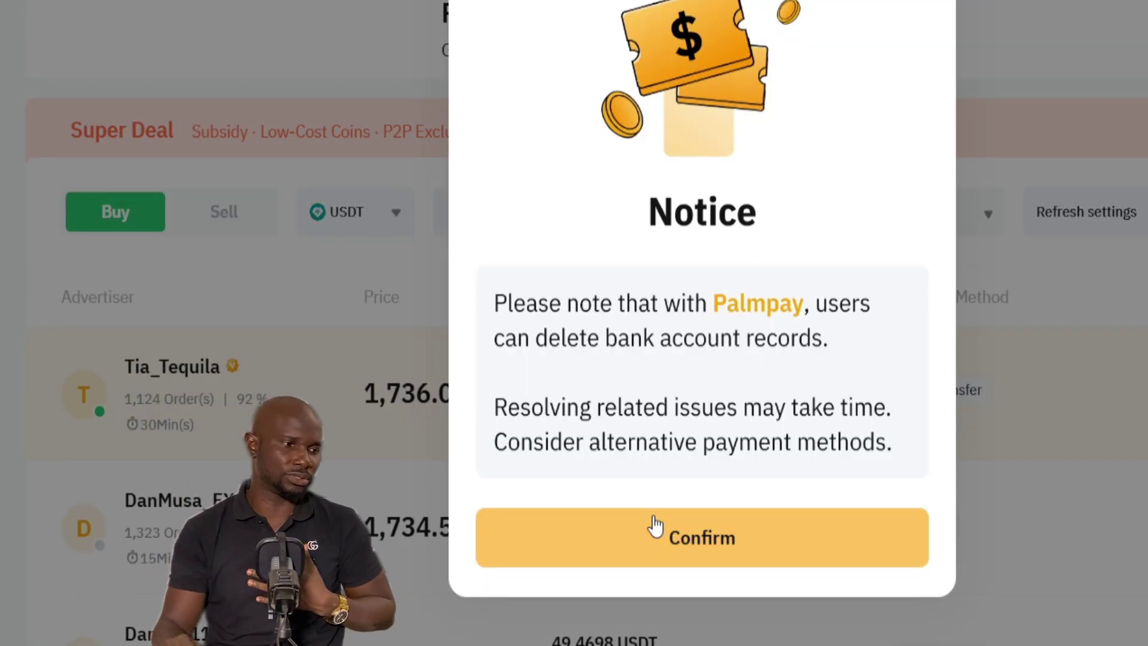
{"action": "left_click", "coordinate": [694, 553]}
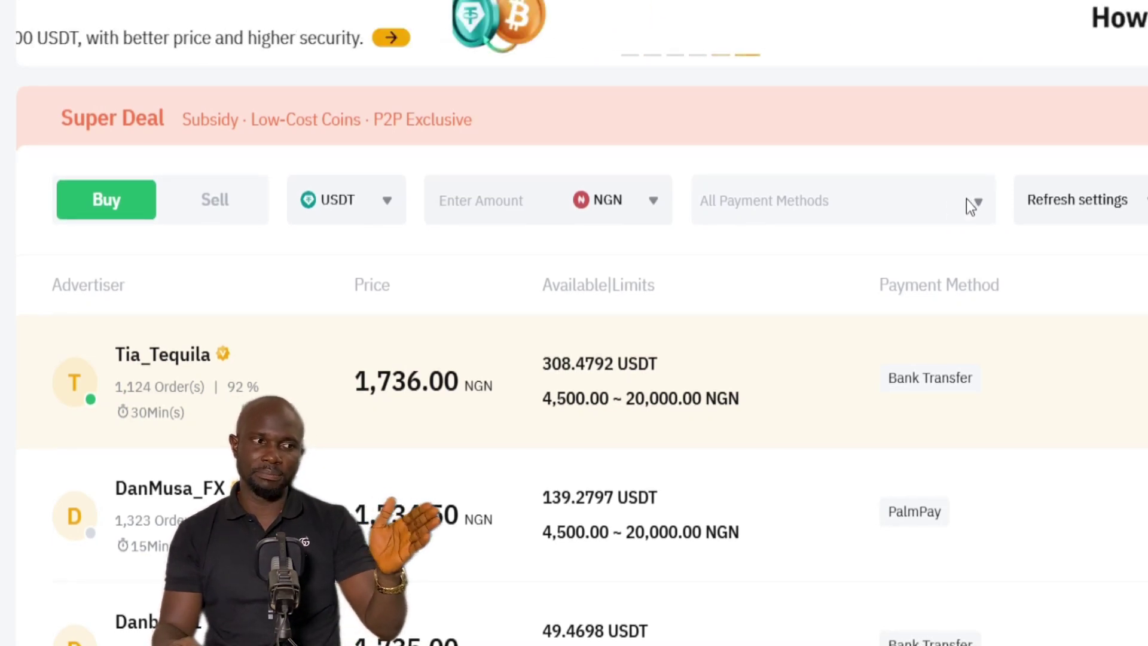
Step: Limit the offers to the payment methods Bank Transfer and Opay
{"action": "left_click", "coordinate": [974, 213]}
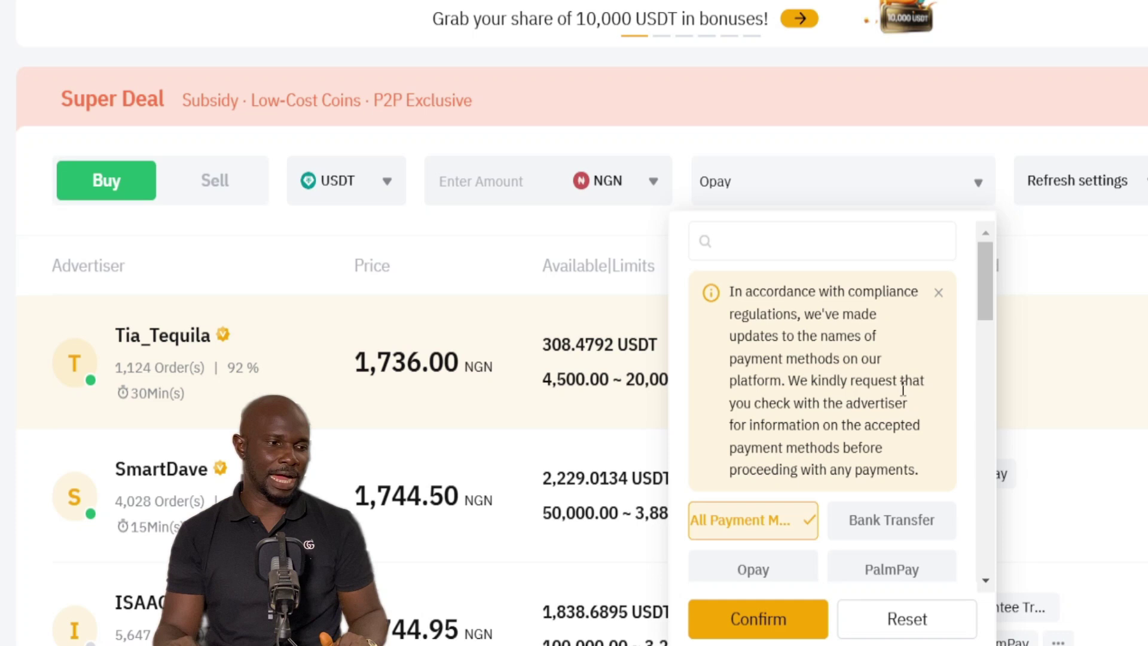
{"action": "scroll", "coordinate": [897, 395], "scroll_direction": "down", "scroll_amount": 4}
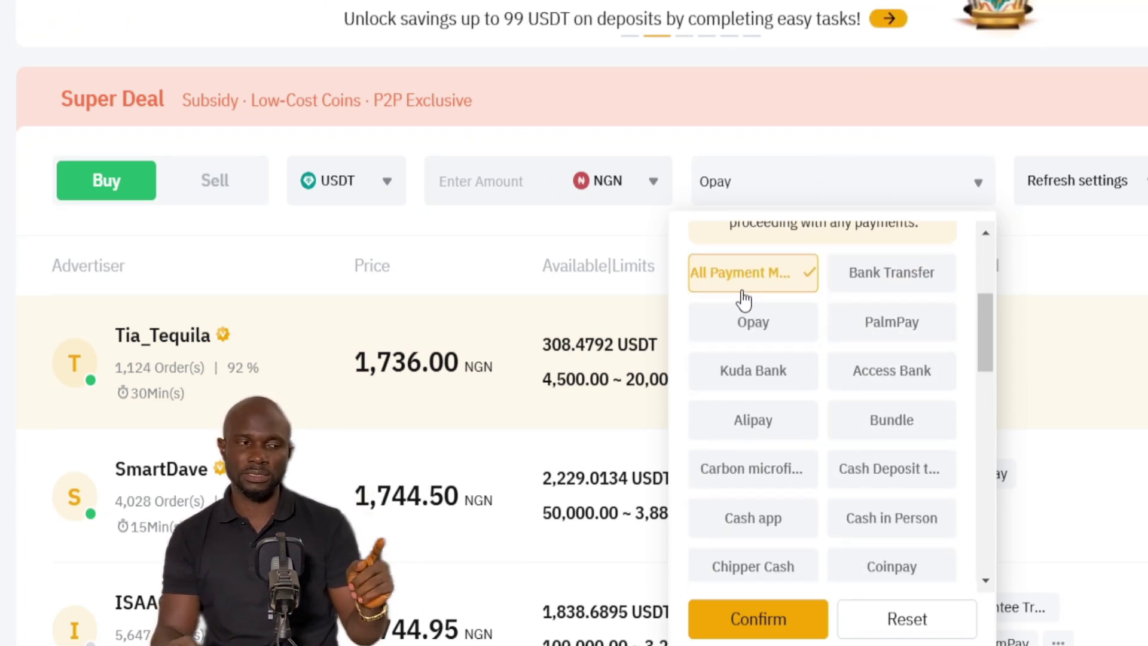
{"action": "left_click", "coordinate": [882, 292]}
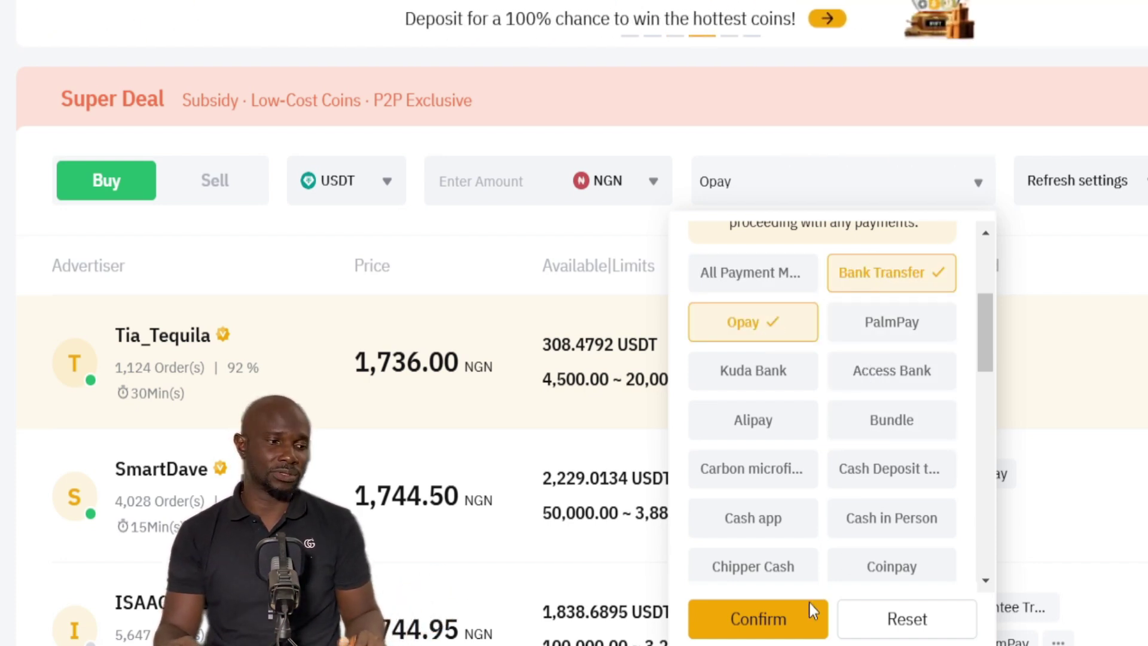
{"action": "left_click", "coordinate": [799, 622]}
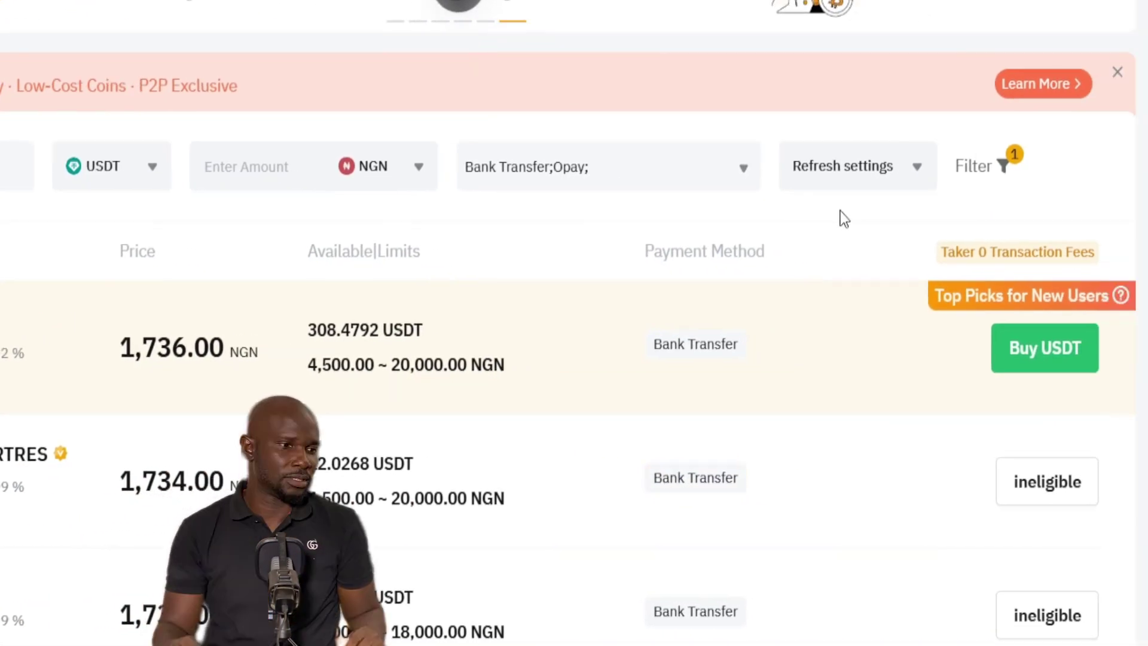
Step: Filter the offers to verified advertisers and eligible ads only, sorted by price from lowest to highest, with all payment time limits
{"action": "left_click", "coordinate": [925, 175]}
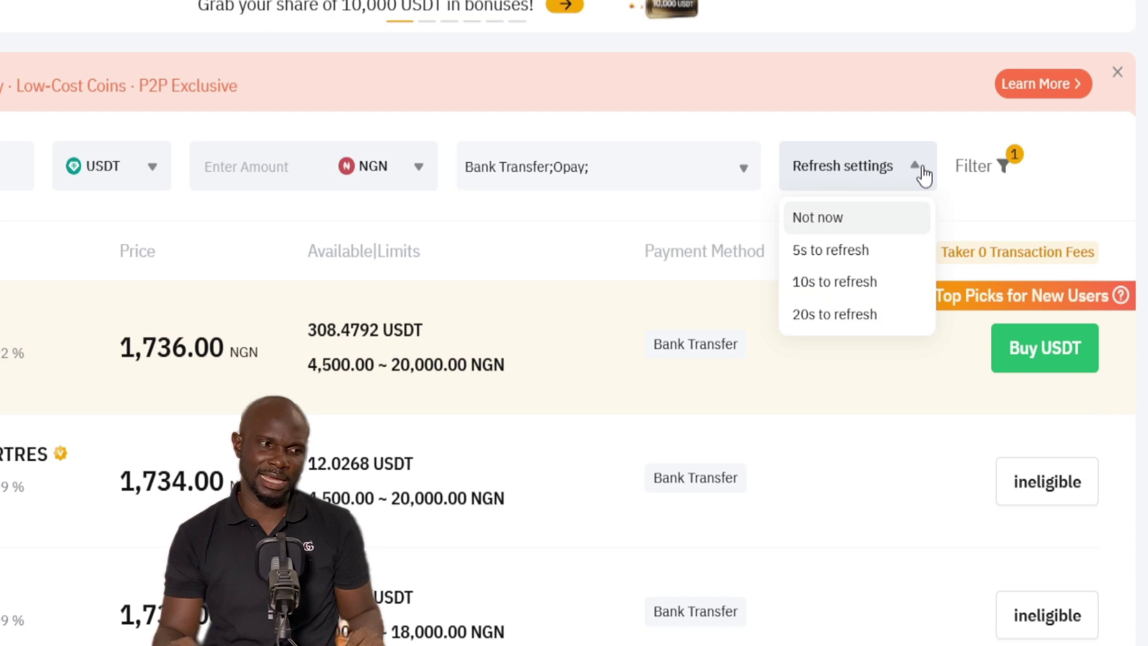
{"action": "left_click", "coordinate": [925, 175]}
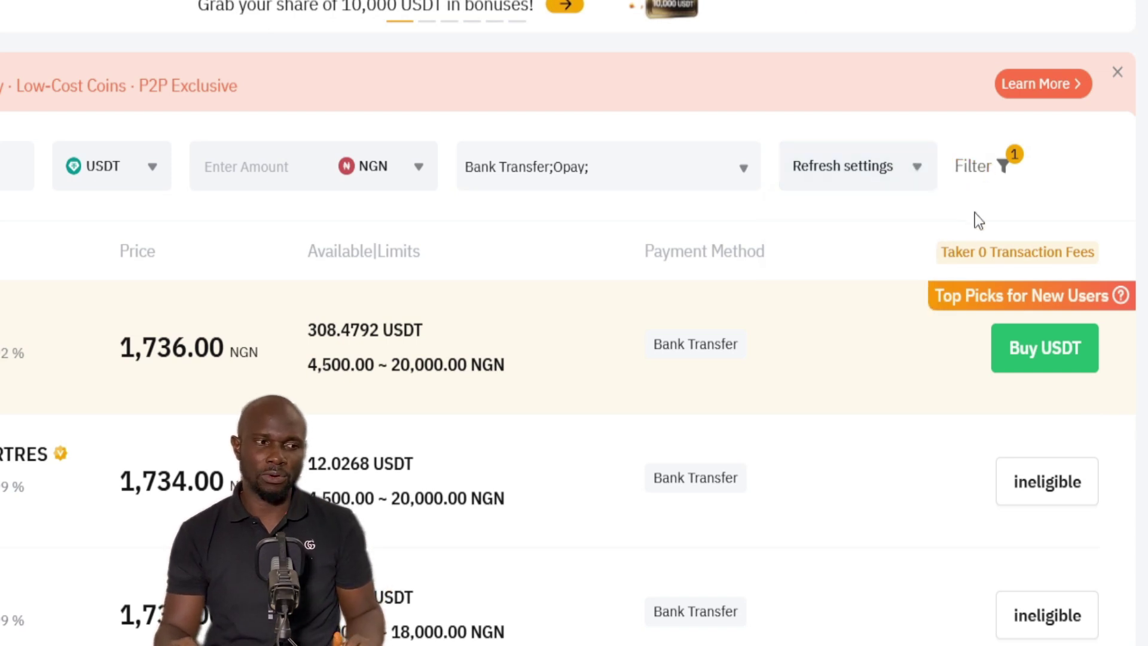
{"action": "left_click", "coordinate": [978, 177]}
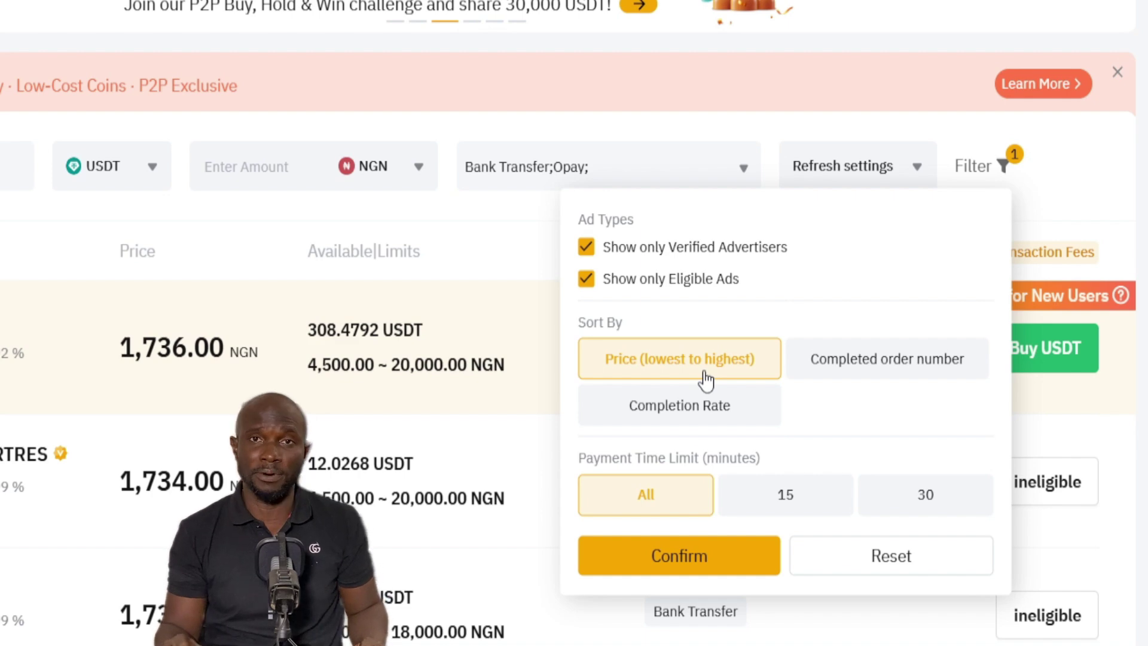
{"action": "left_click", "coordinate": [704, 556]}
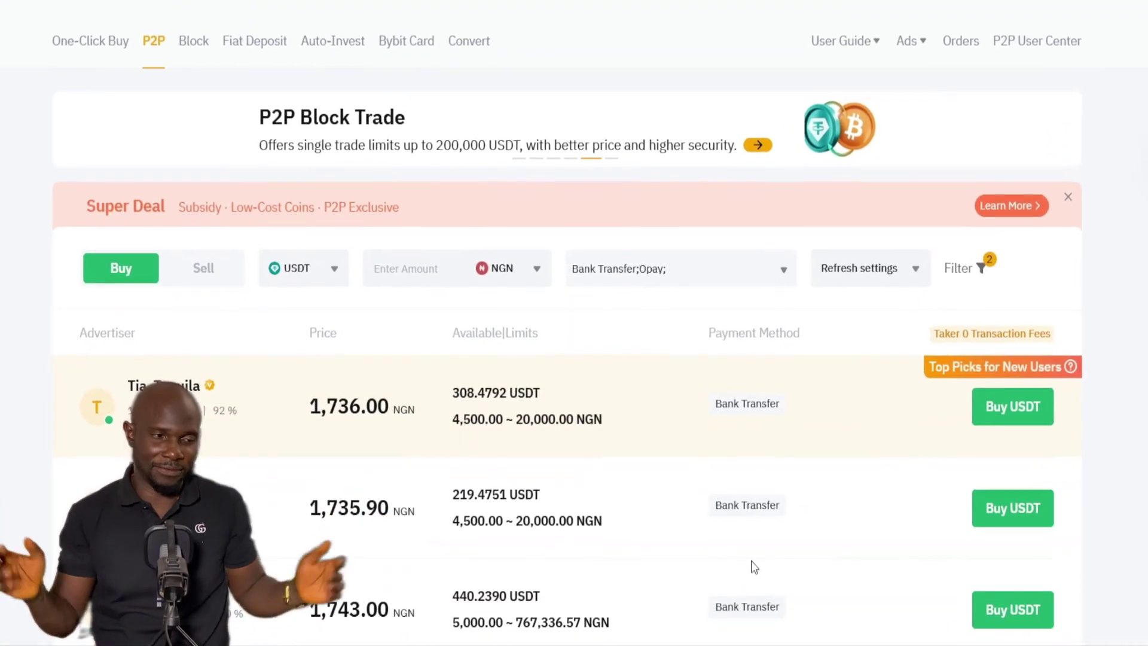
Step: Examine the filtered USDT offers and compare their NGN prices across the advertisers
{"action": "scroll", "coordinate": [562, 399], "scroll_direction": "down", "scroll_amount": 2}
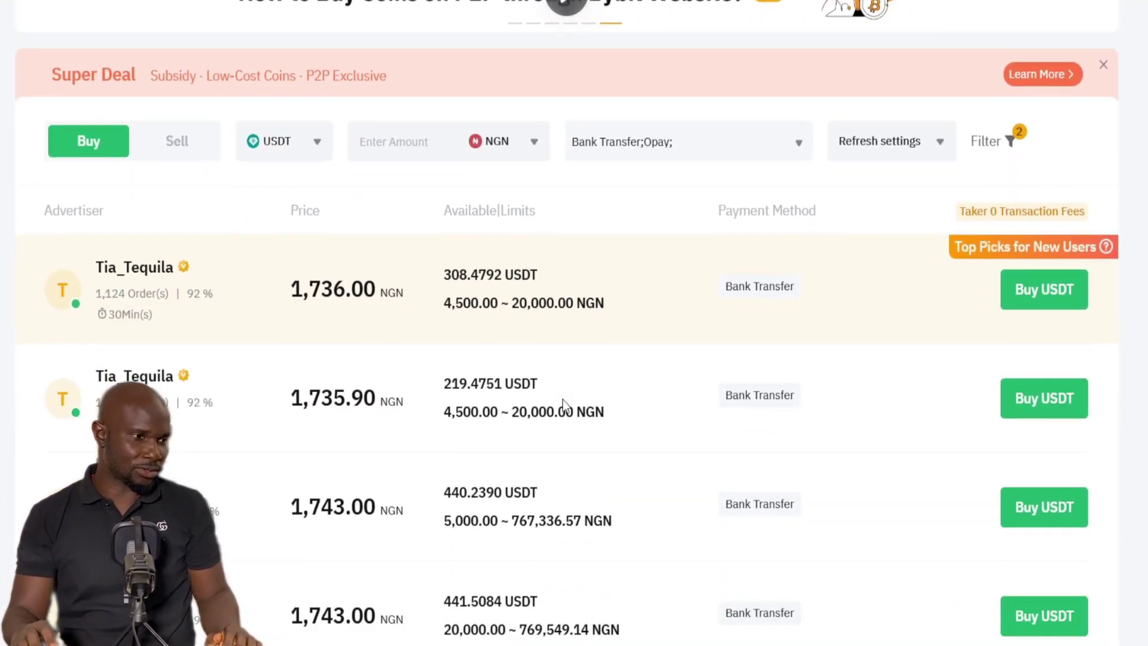
{"action": "scroll", "coordinate": [558, 376], "scroll_direction": "down", "scroll_amount": 2}
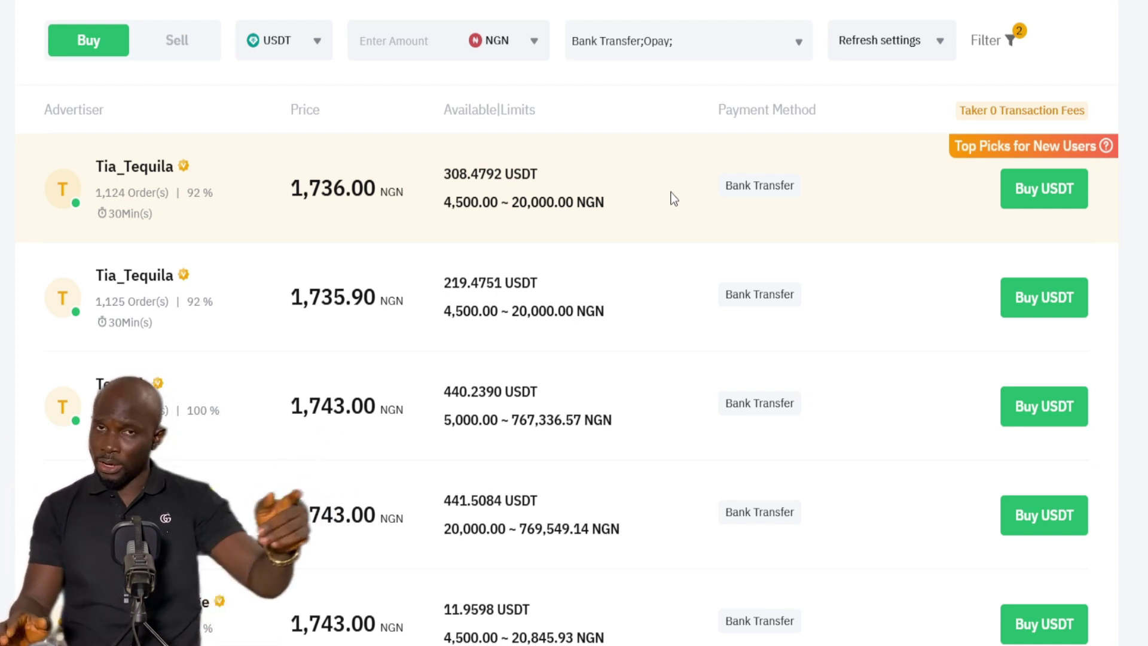
{"action": "scroll", "coordinate": [399, 179], "scroll_direction": "down", "scroll_amount": 2}
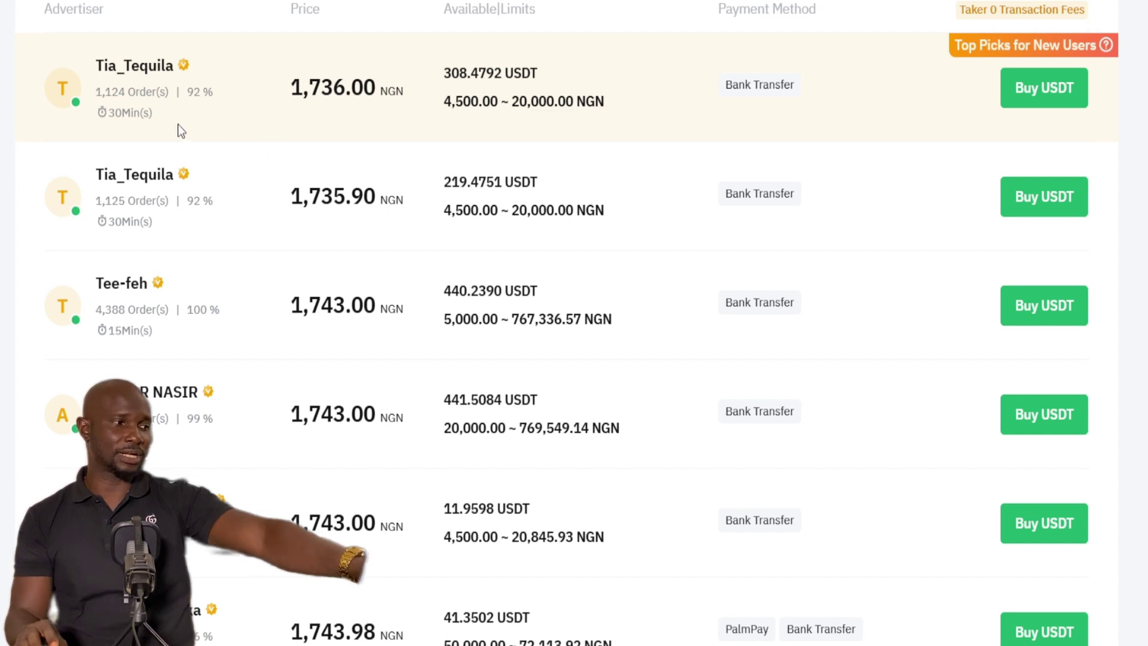
{"action": "scroll", "coordinate": [156, 132], "scroll_direction": "down", "scroll_amount": 2}
{"action": "scroll", "coordinate": [154, 127], "scroll_direction": "up", "scroll_amount": 4}
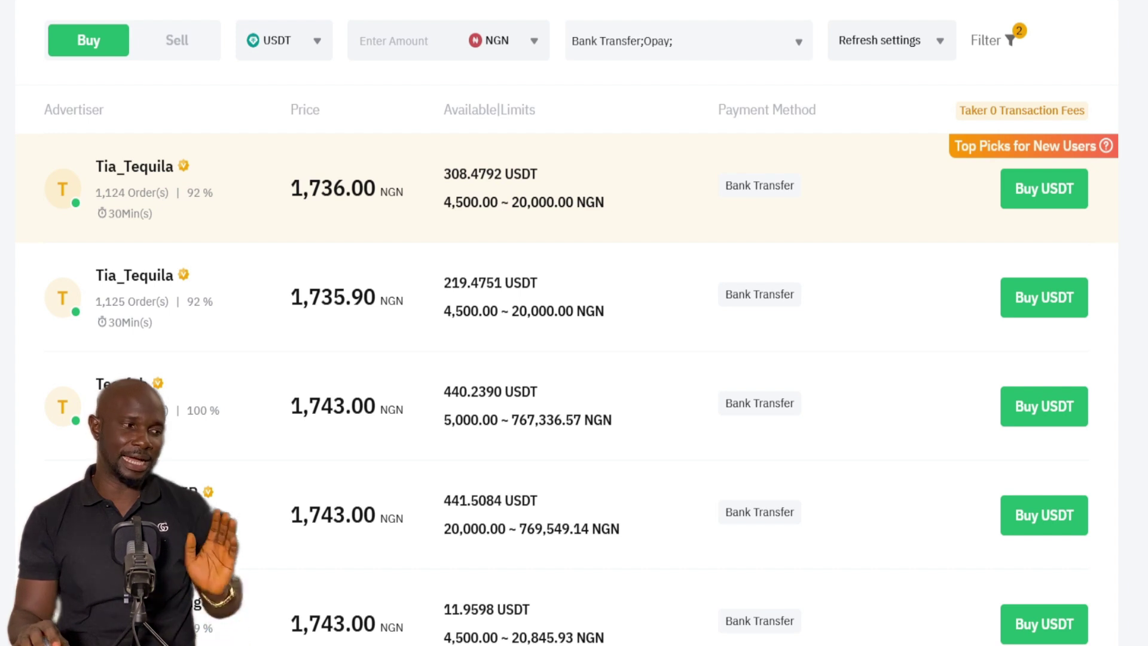
{"action": "scroll", "coordinate": [159, 356], "scroll_direction": "up", "scroll_amount": 2}
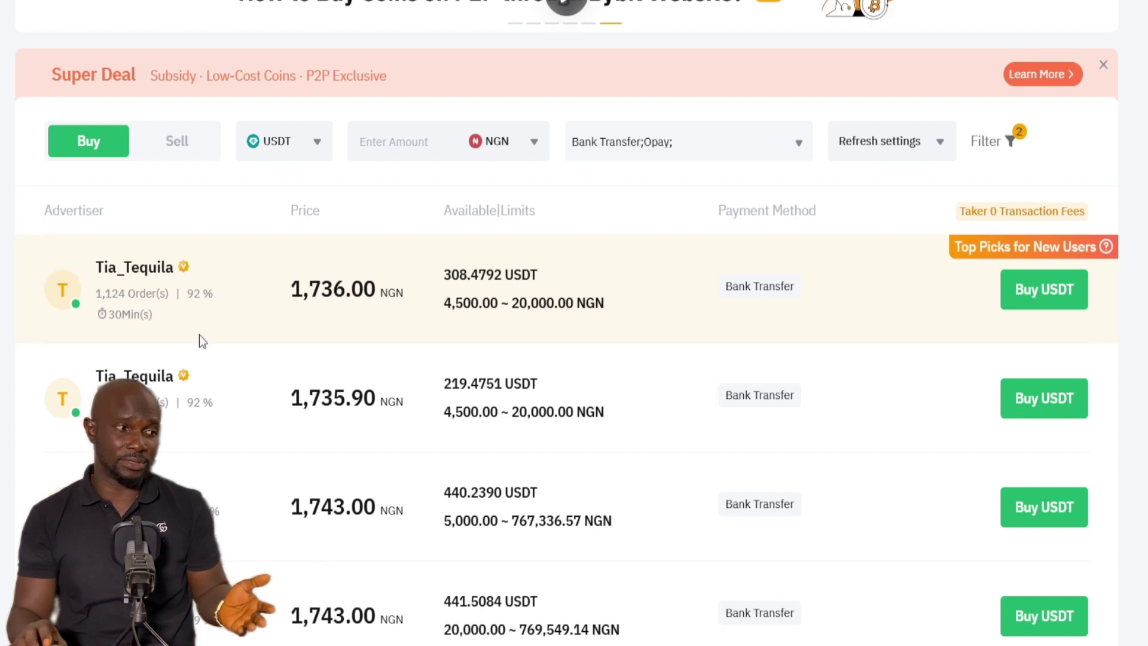
{"action": "scroll", "coordinate": [421, 301], "scroll_direction": "down", "scroll_amount": 2}
{"action": "scroll", "coordinate": [420, 302], "scroll_direction": "down", "scroll_amount": 2}
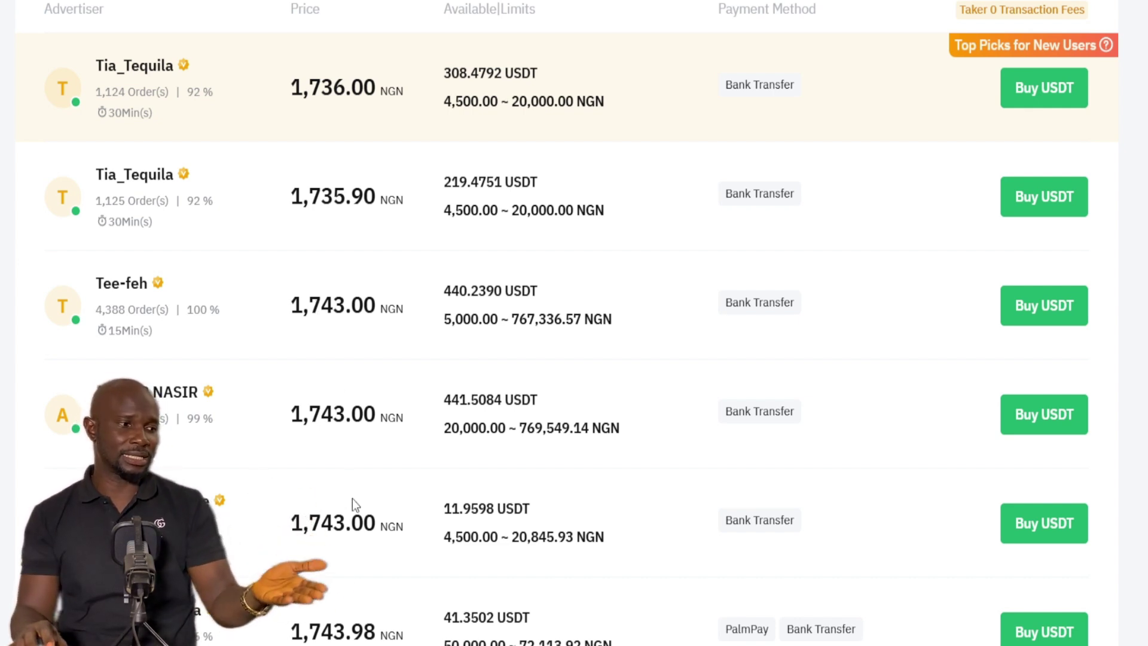
{"action": "scroll", "coordinate": [354, 505], "scroll_direction": "down", "scroll_amount": 3}
{"action": "scroll", "coordinate": [355, 509], "scroll_direction": "down", "scroll_amount": 3}
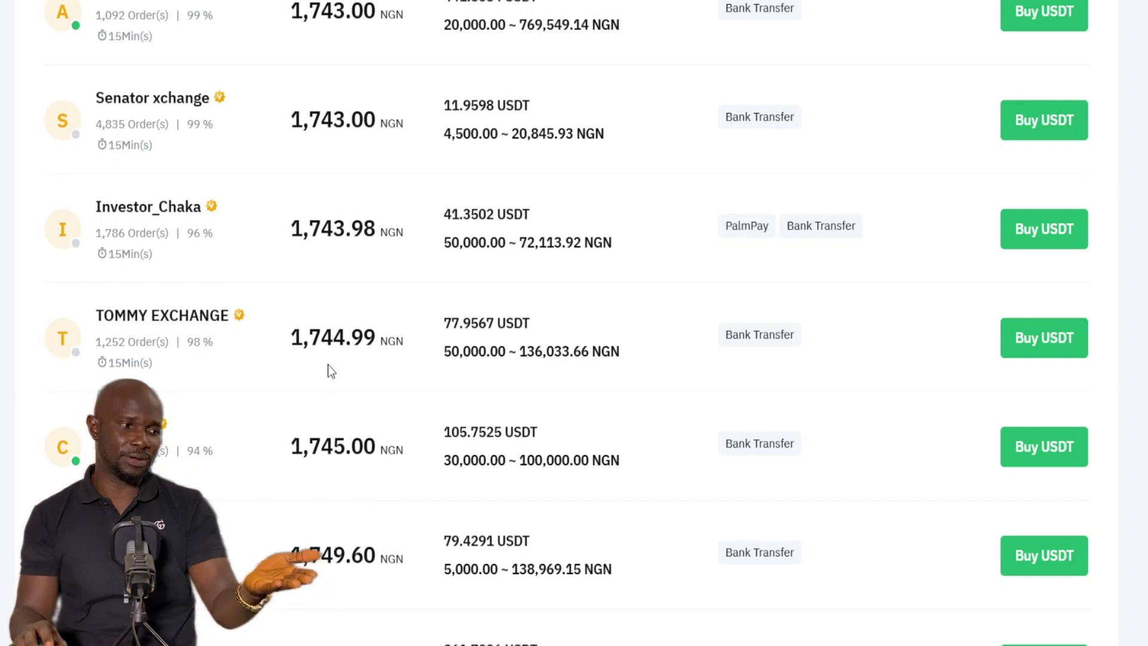
{"action": "scroll", "coordinate": [352, 475], "scroll_direction": "up", "scroll_amount": 9}
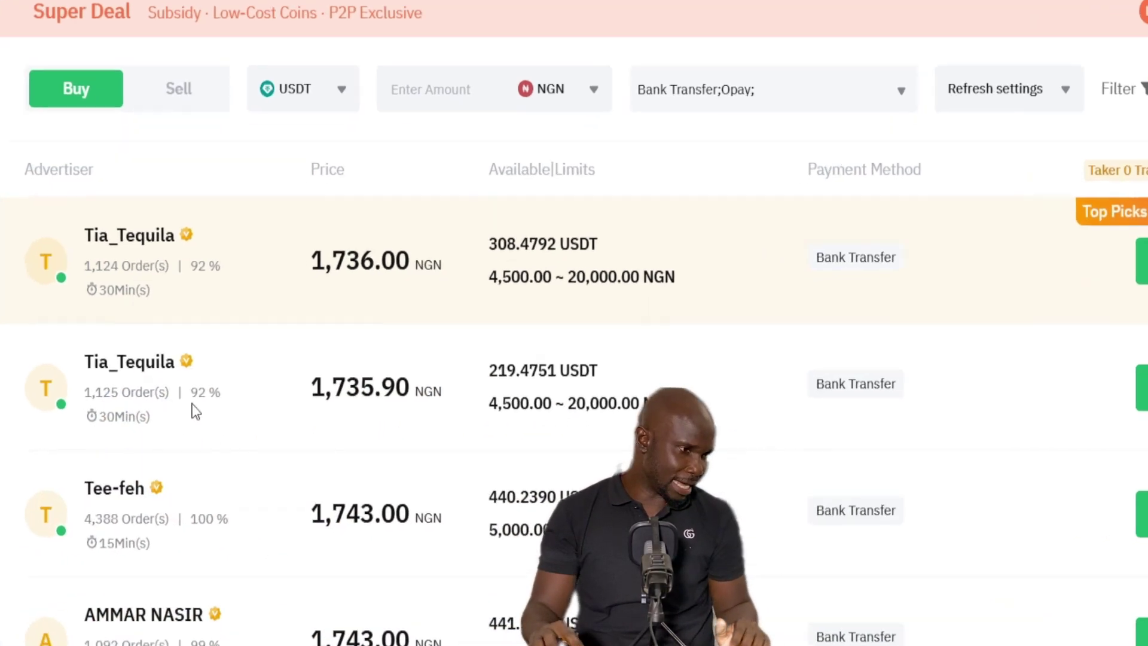
Step: Compare the advertisers' order counts, completion rates, payment times, available USDT and purchase limits
{"action": "mouse_move", "coordinate": [197, 399]}
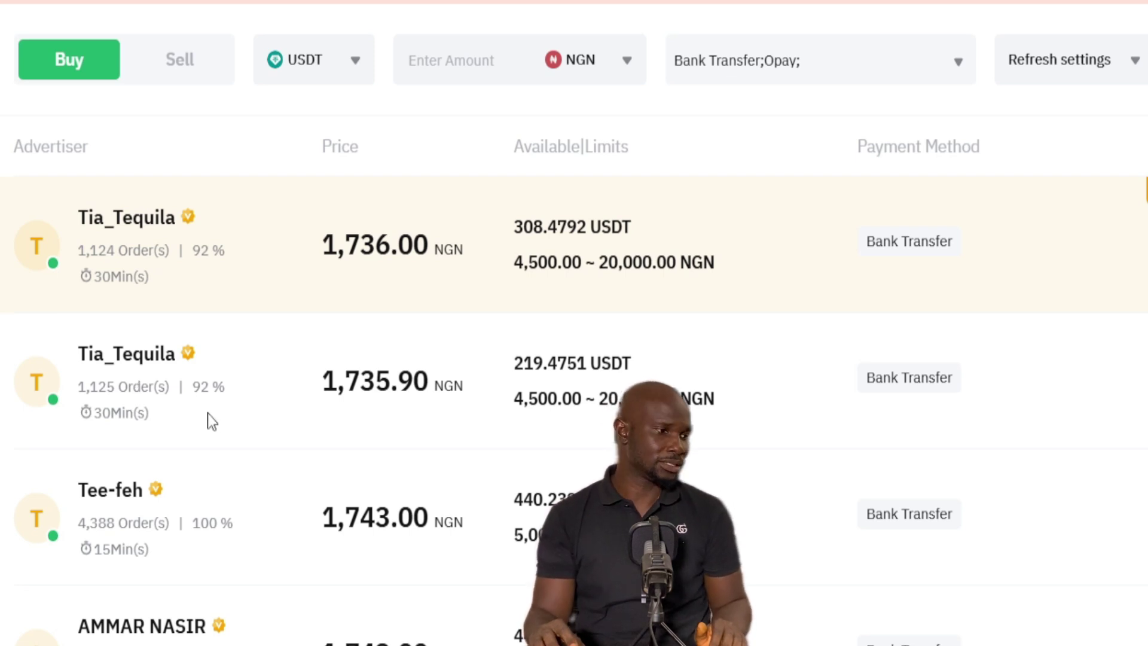
{"action": "scroll", "coordinate": [179, 475], "scroll_direction": "down", "scroll_amount": 2}
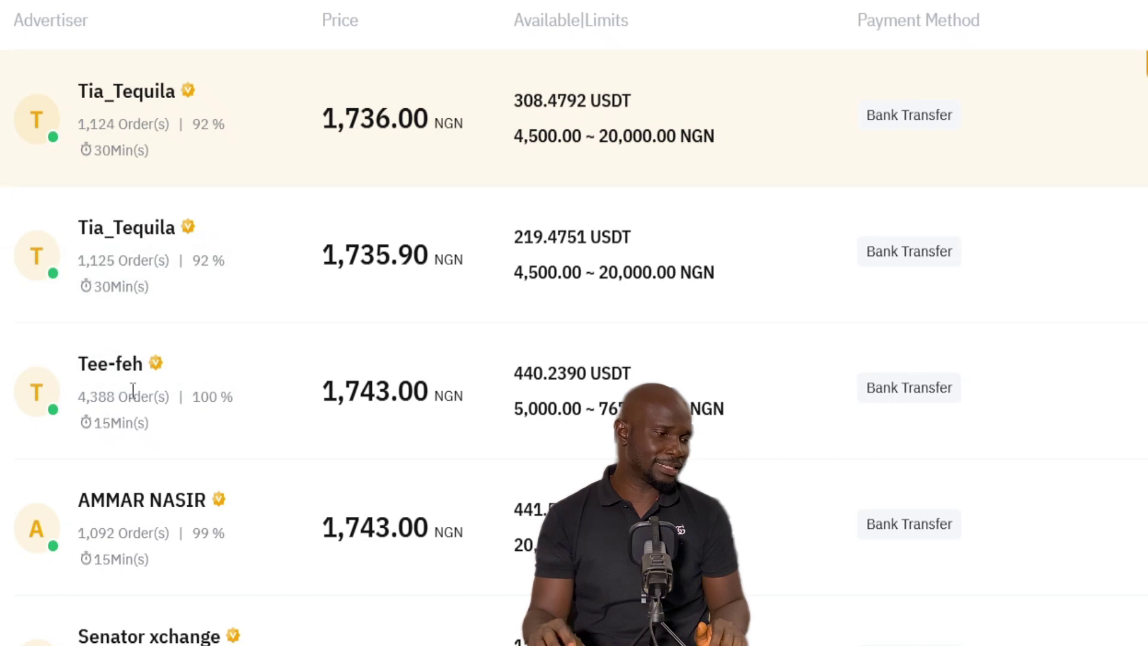
{"action": "mouse_move", "coordinate": [205, 406]}
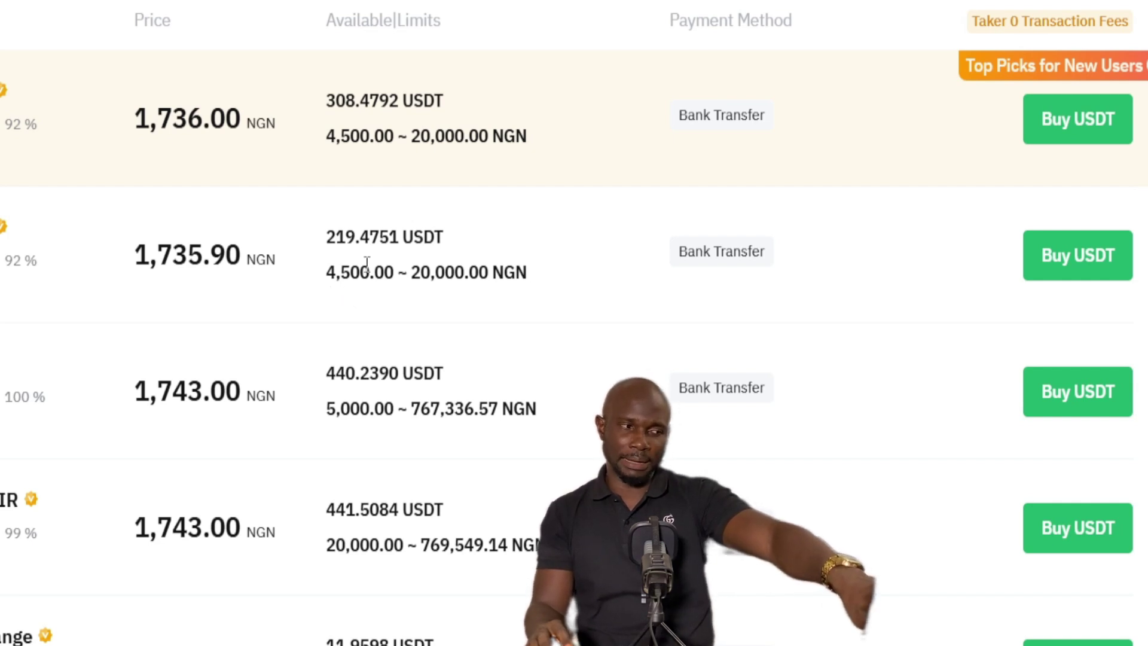
{"action": "left_click_drag", "start_coordinate": [325, 277], "coordinate": [525, 263]}
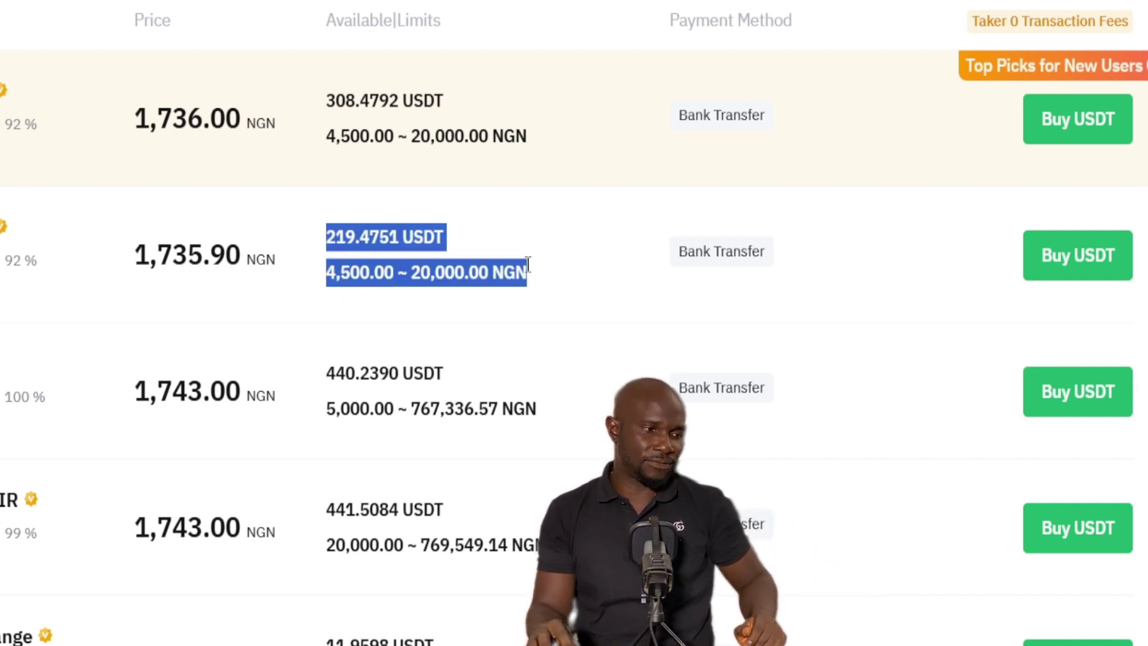
{"action": "scroll", "coordinate": [538, 265], "scroll_direction": "down", "scroll_amount": 2}
{"action": "left_click", "coordinate": [564, 153]}
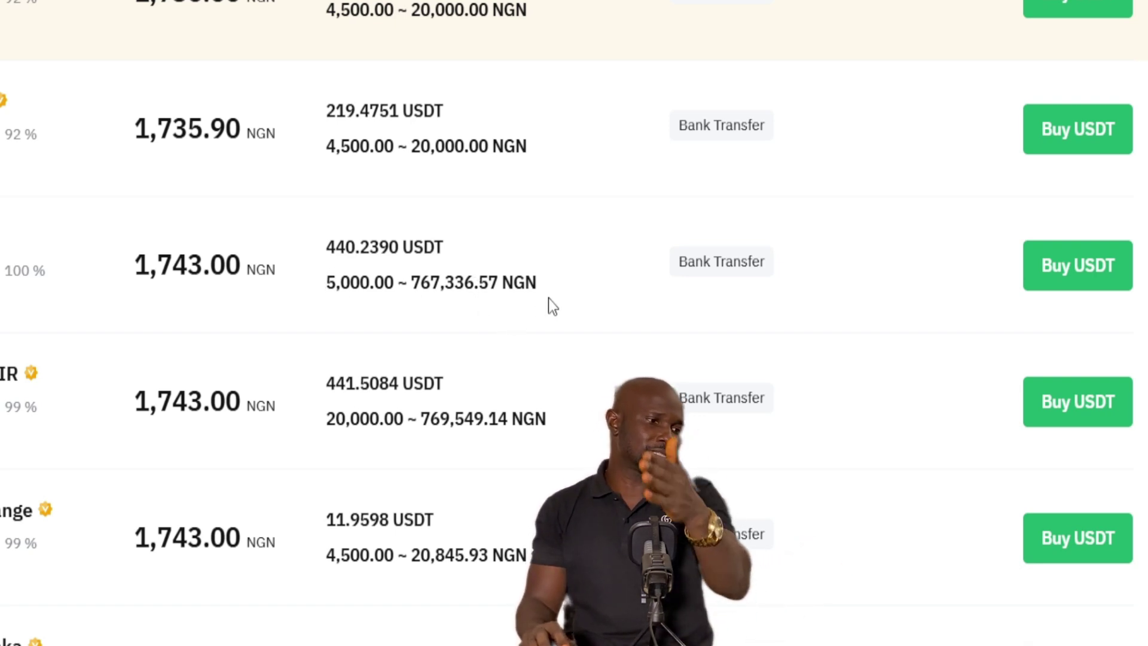
{"action": "scroll", "coordinate": [538, 302], "scroll_direction": "down", "scroll_amount": 2}
{"action": "scroll", "coordinate": [518, 345], "scroll_direction": "up", "scroll_amount": 4}
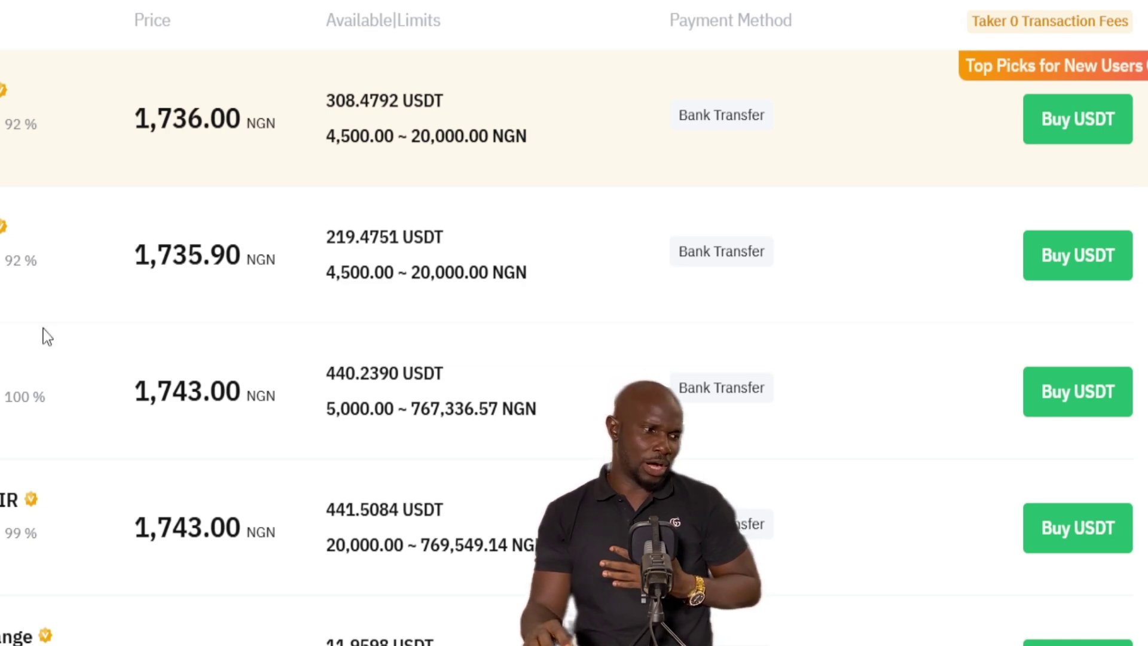
{"action": "scroll", "coordinate": [43, 329], "scroll_direction": "down", "scroll_amount": 5}
{"action": "scroll", "coordinate": [58, 357], "scroll_direction": "down", "scroll_amount": 2}
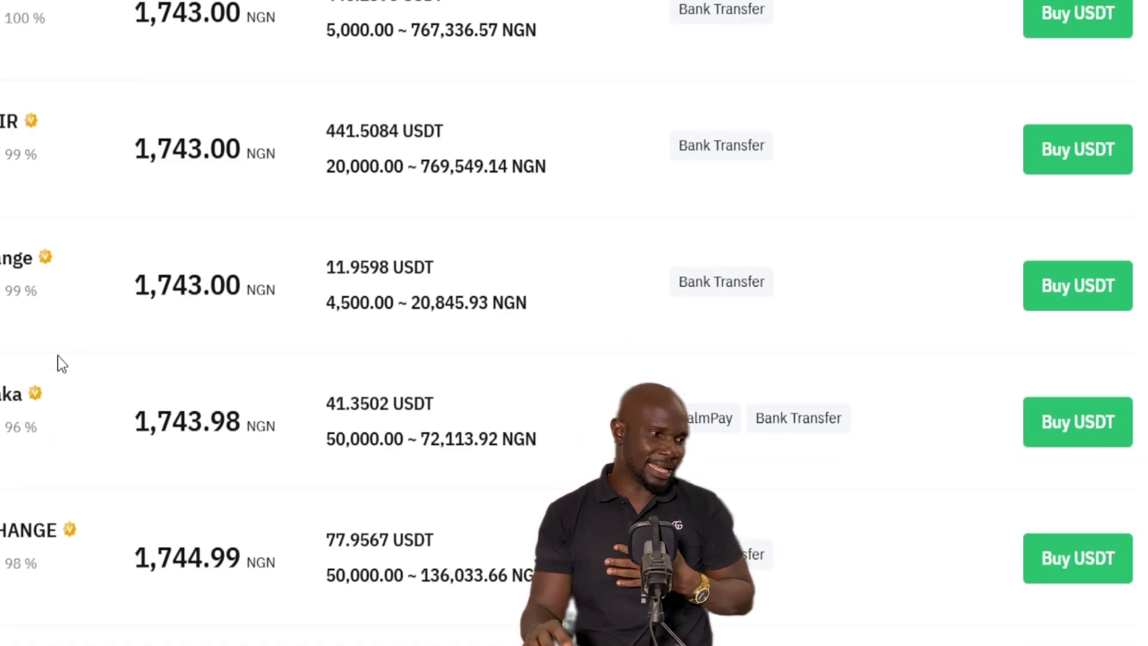
{"action": "scroll", "coordinate": [58, 356], "scroll_direction": "up", "scroll_amount": 8}
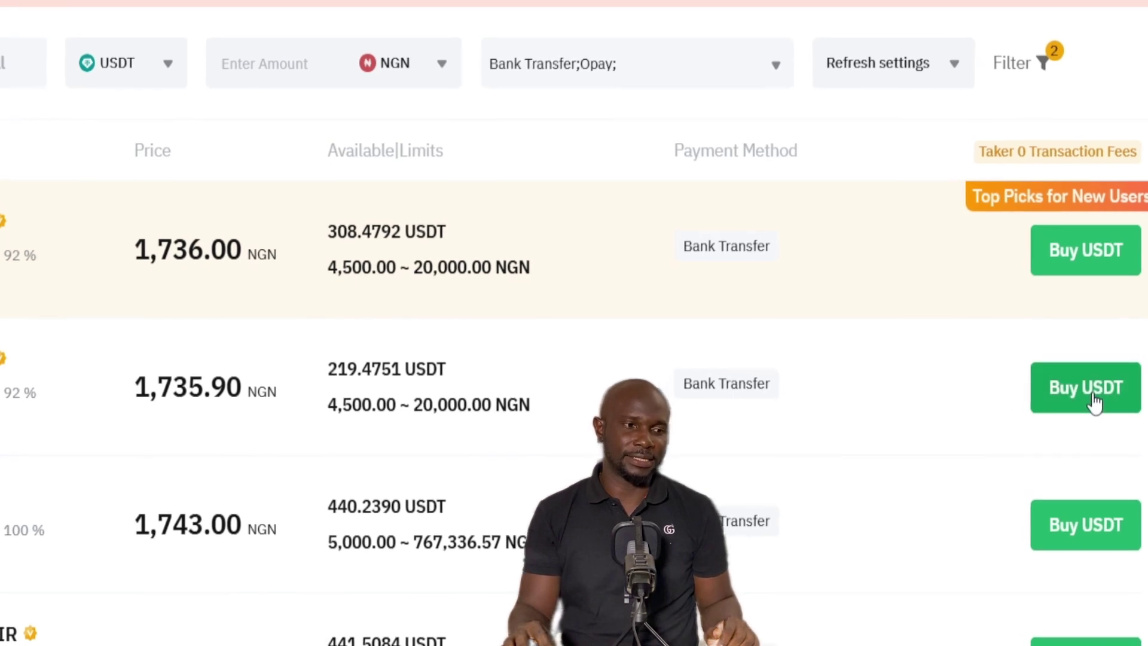
Step: Open the 1,735.90 NGN buy offer, review its terms, and enter 20,000 NGN as the amount to pay
{"action": "left_click", "coordinate": [1087, 386]}
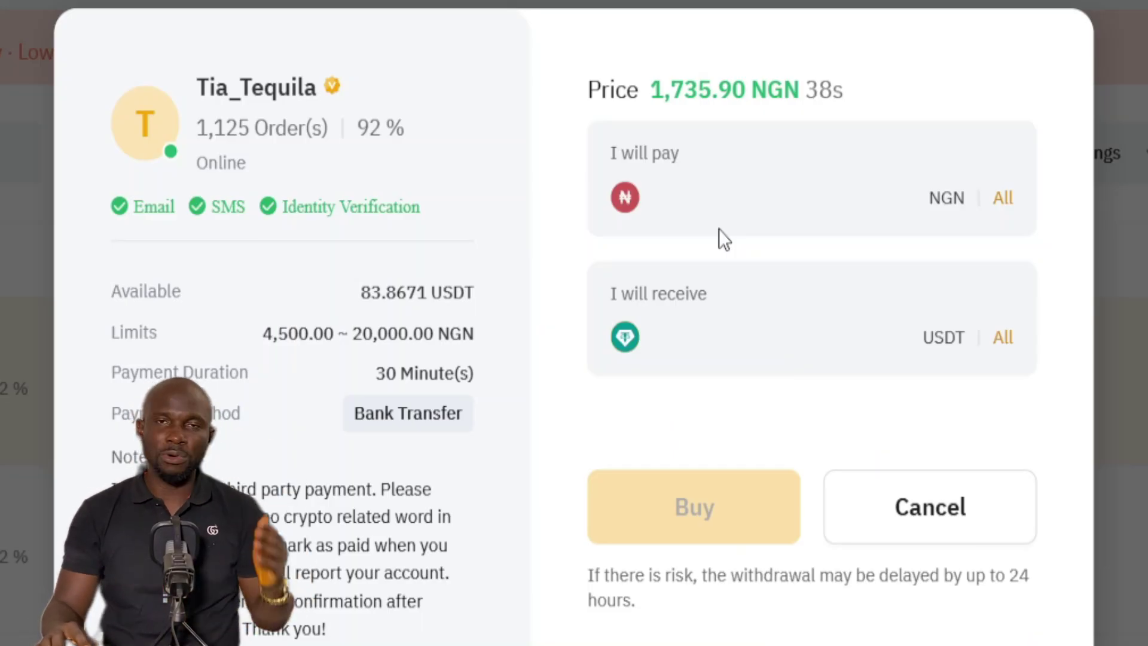
{"action": "left_click_drag", "start_coordinate": [258, 270], "coordinate": [500, 465]}
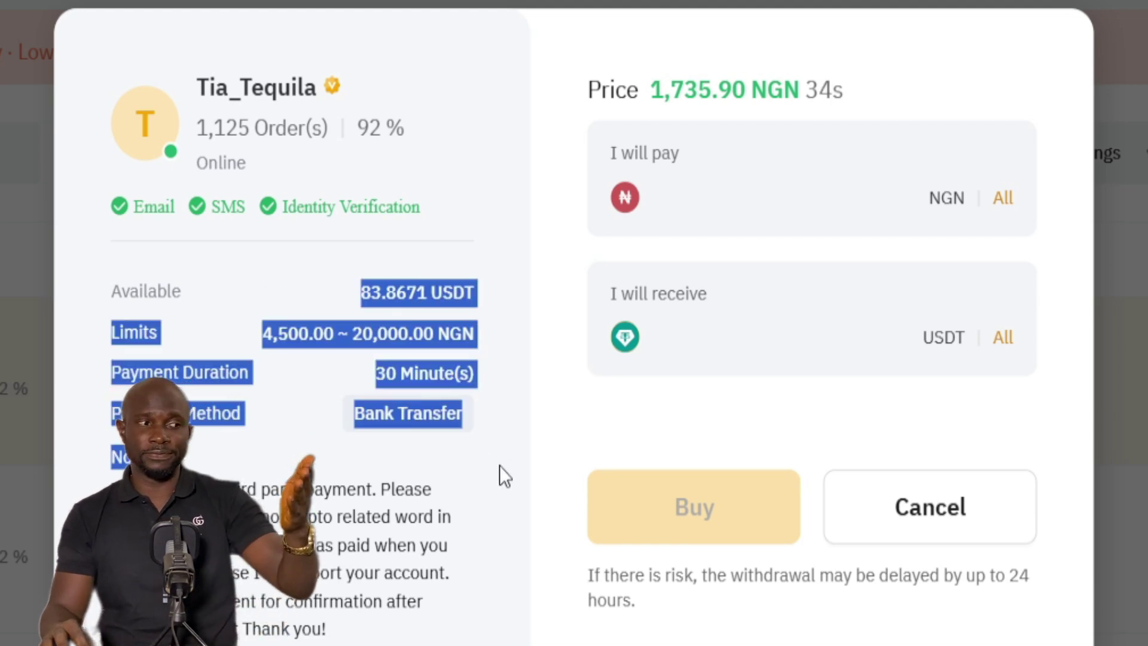
{"action": "left_click", "coordinate": [388, 458]}
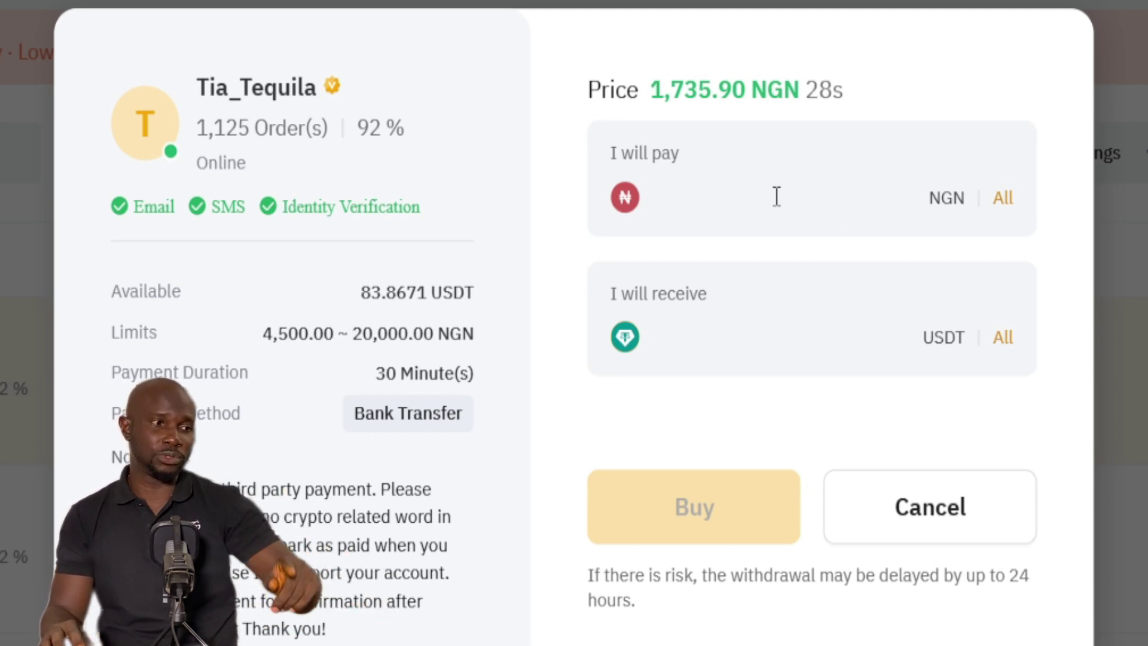
{"action": "left_click", "coordinate": [661, 185]}
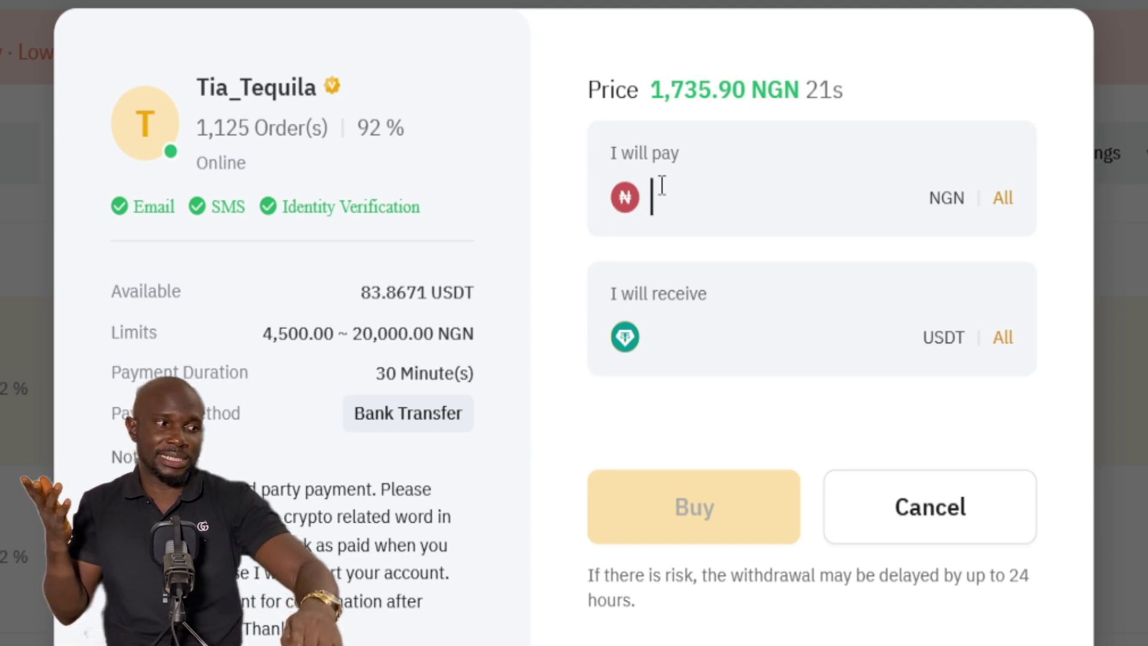
{"action": "type", "text": "20,000"}
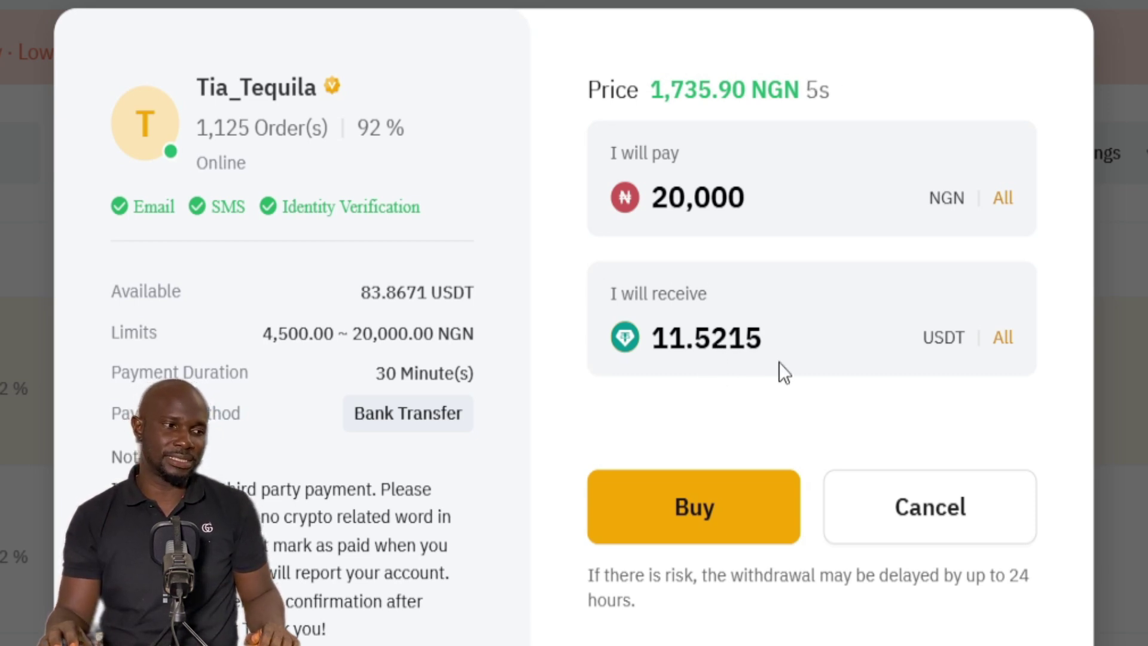
Step: Submit the buy order, reopen the 1,735.90 NGN offer, place it again for 20,000 NGN, and dismiss the countdown guide and security notice
{"action": "left_click", "coordinate": [684, 513]}
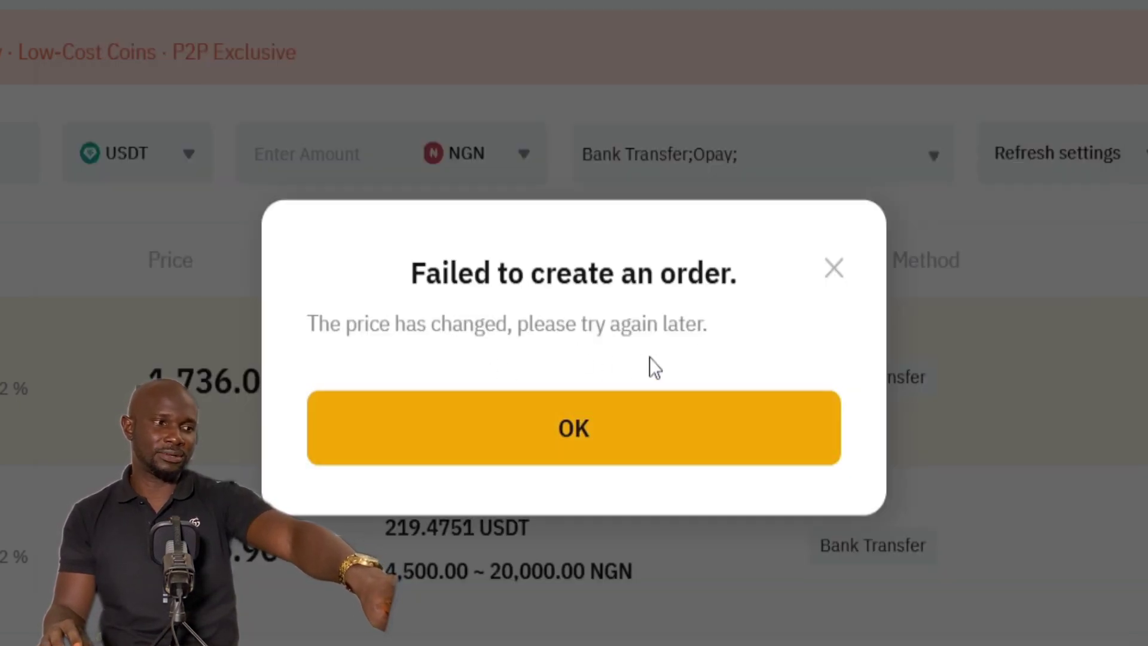
{"action": "left_click", "coordinate": [583, 434]}
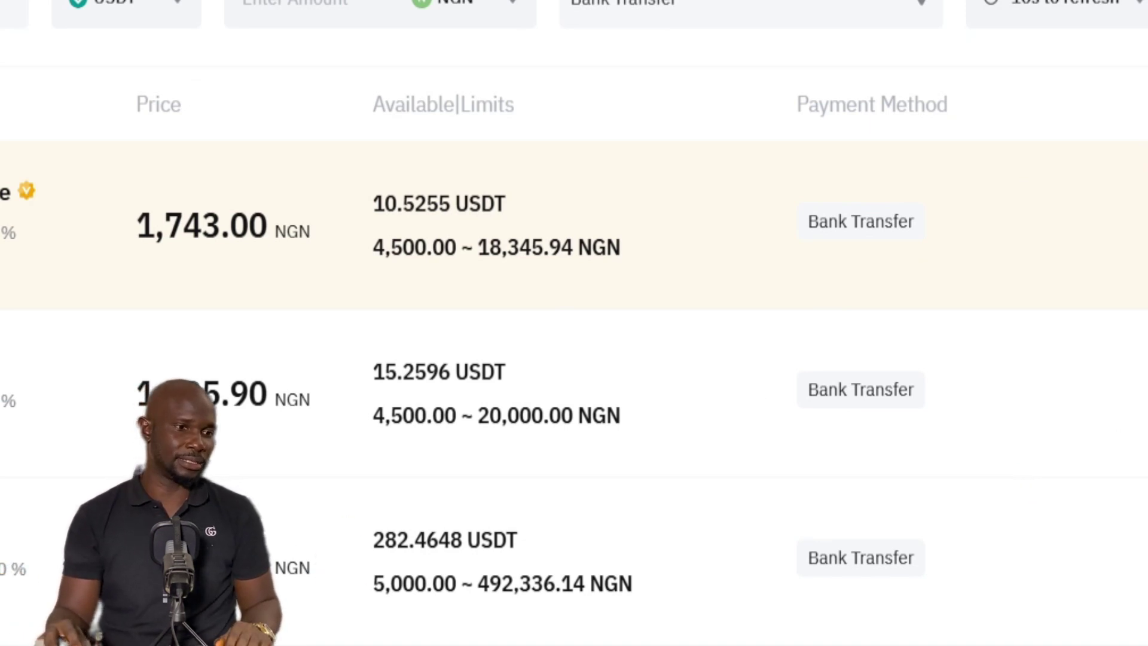
{"action": "left_click", "coordinate": [1145, 392]}
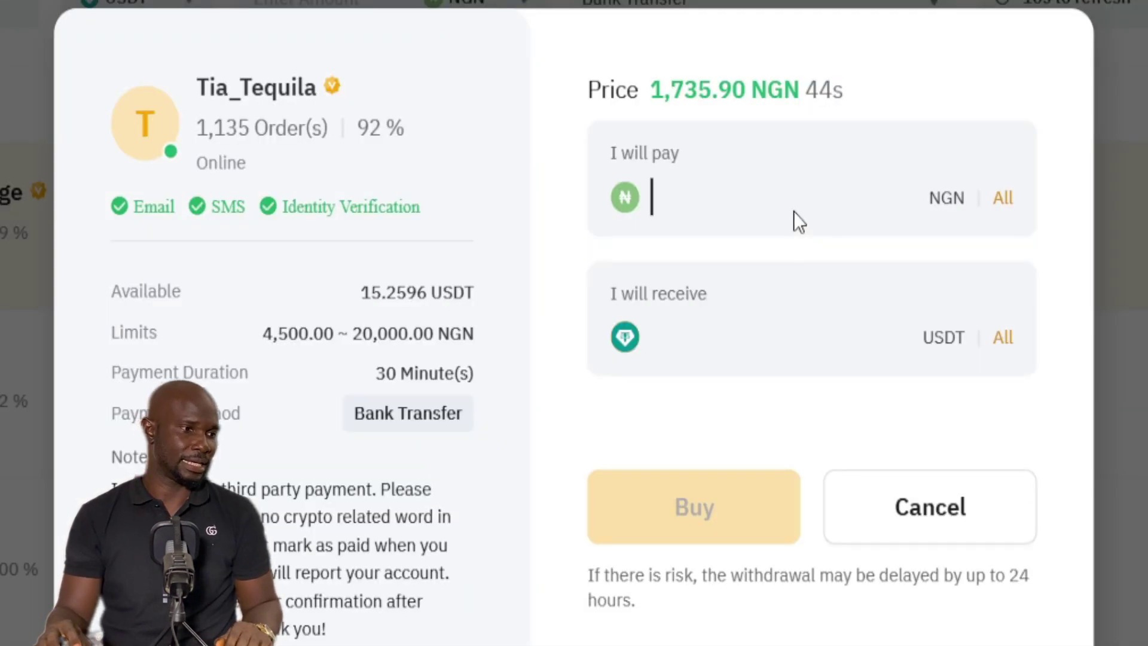
{"action": "type", "text": "200000"}
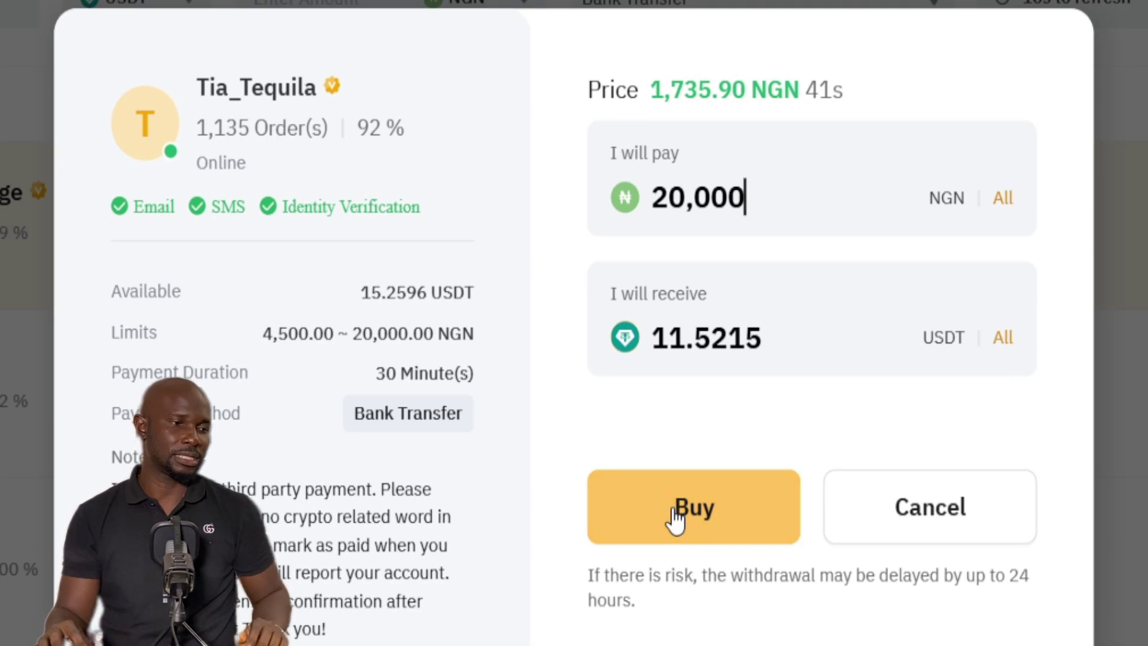
{"action": "left_click", "coordinate": [674, 510]}
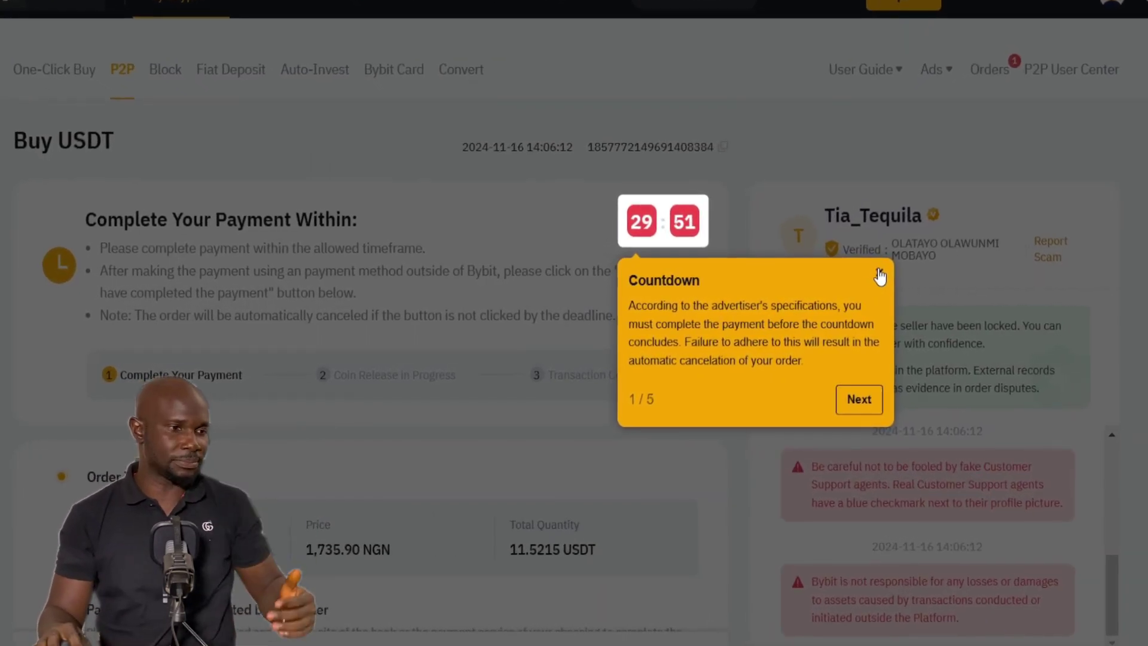
{"action": "left_click", "coordinate": [859, 279]}
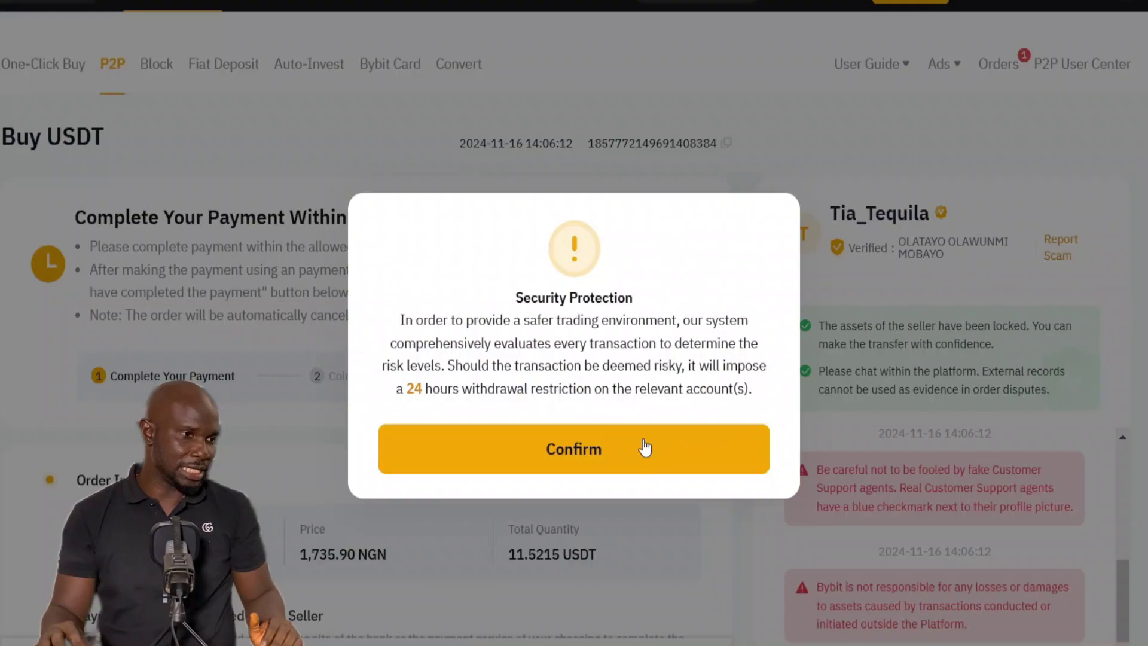
{"action": "left_click", "coordinate": [580, 456]}
Step: Examine the order info, the seller's bank transfer details and the payment countdown
{"action": "scroll", "coordinate": [556, 418], "scroll_direction": "down", "scroll_amount": 2}
{"action": "scroll", "coordinate": [463, 384], "scroll_direction": "down", "scroll_amount": 2}
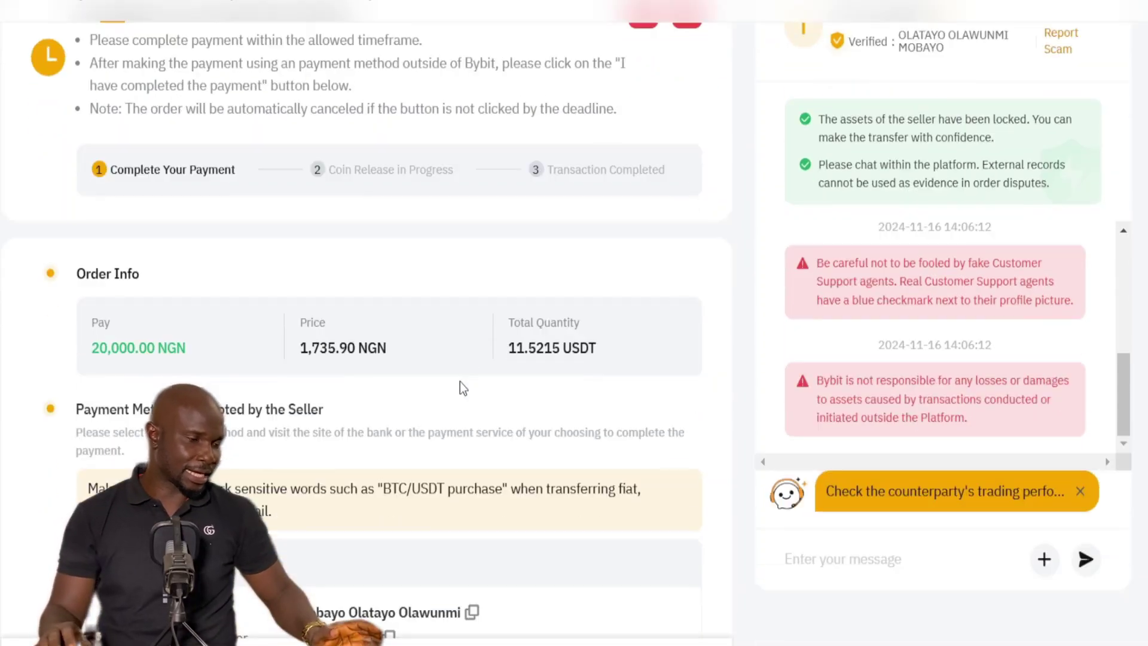
{"action": "scroll", "coordinate": [287, 419], "scroll_direction": "down", "scroll_amount": 4}
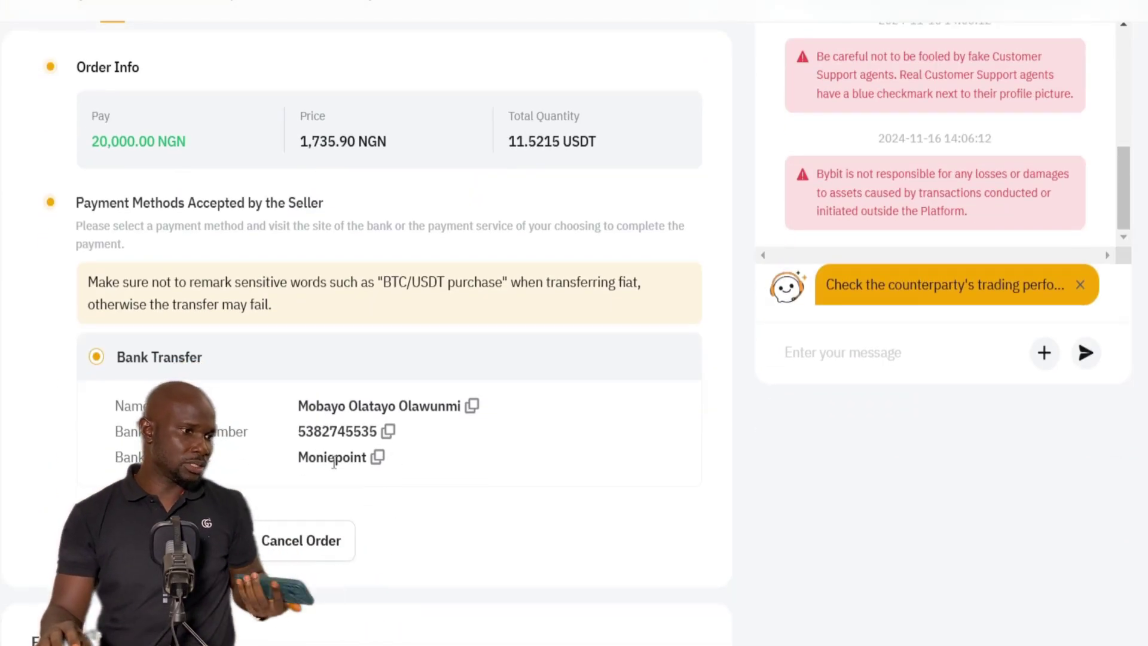
{"action": "scroll", "coordinate": [428, 448], "scroll_direction": "down", "scroll_amount": 2}
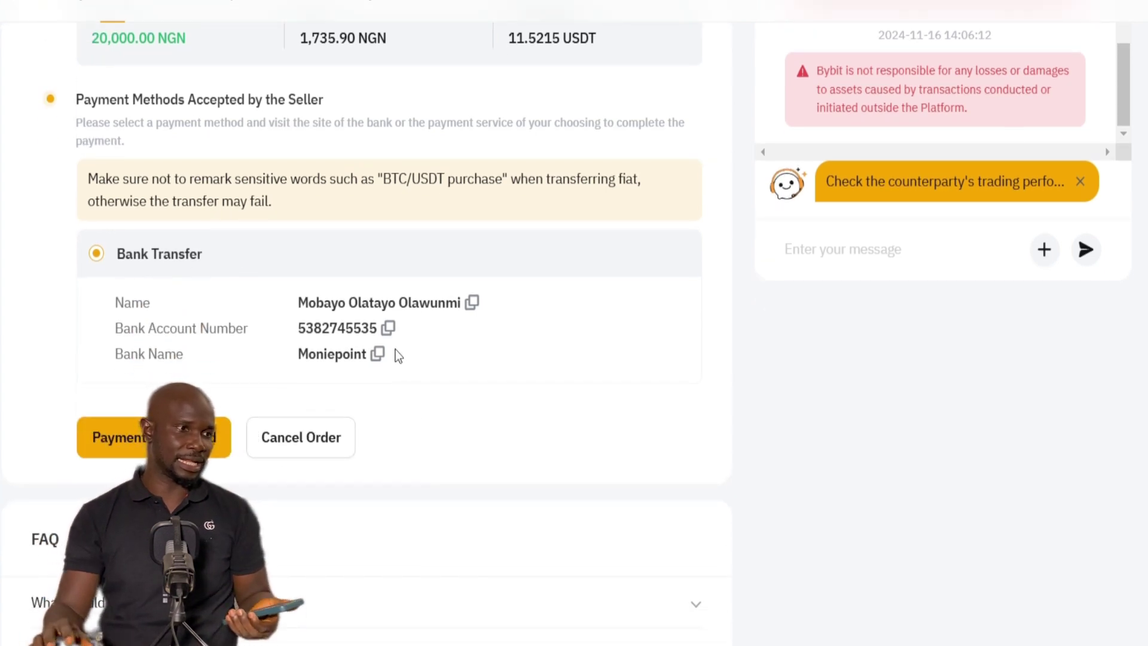
{"action": "scroll", "coordinate": [510, 278], "scroll_direction": "up", "scroll_amount": 8}
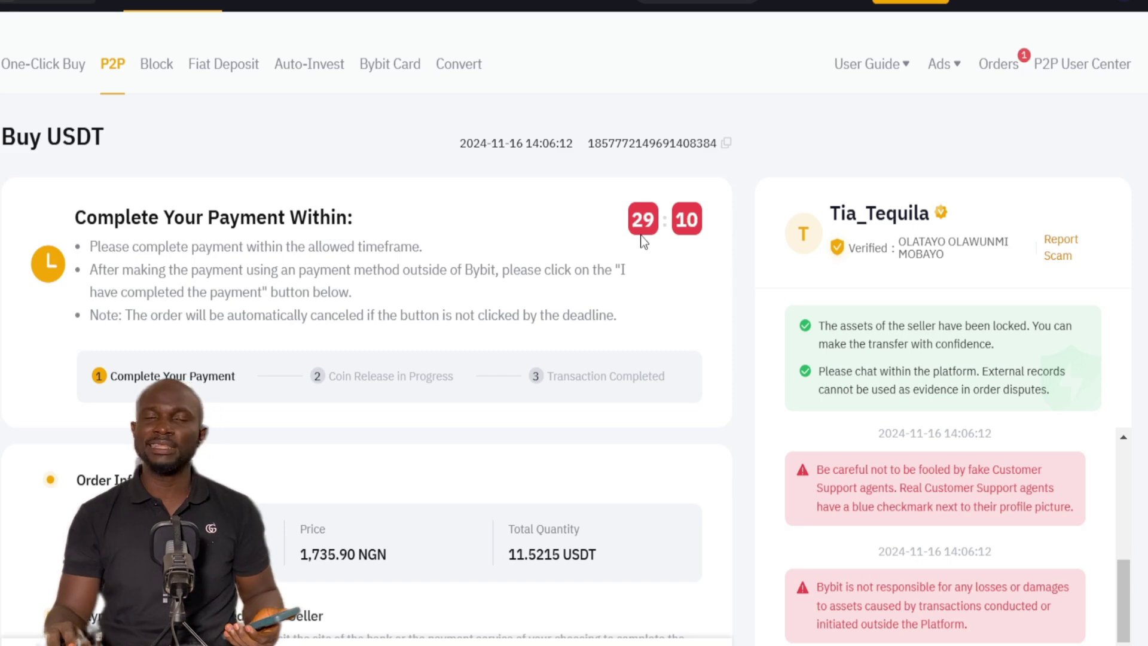
{"action": "left_click_drag", "start_coordinate": [608, 212], "coordinate": [685, 192]}
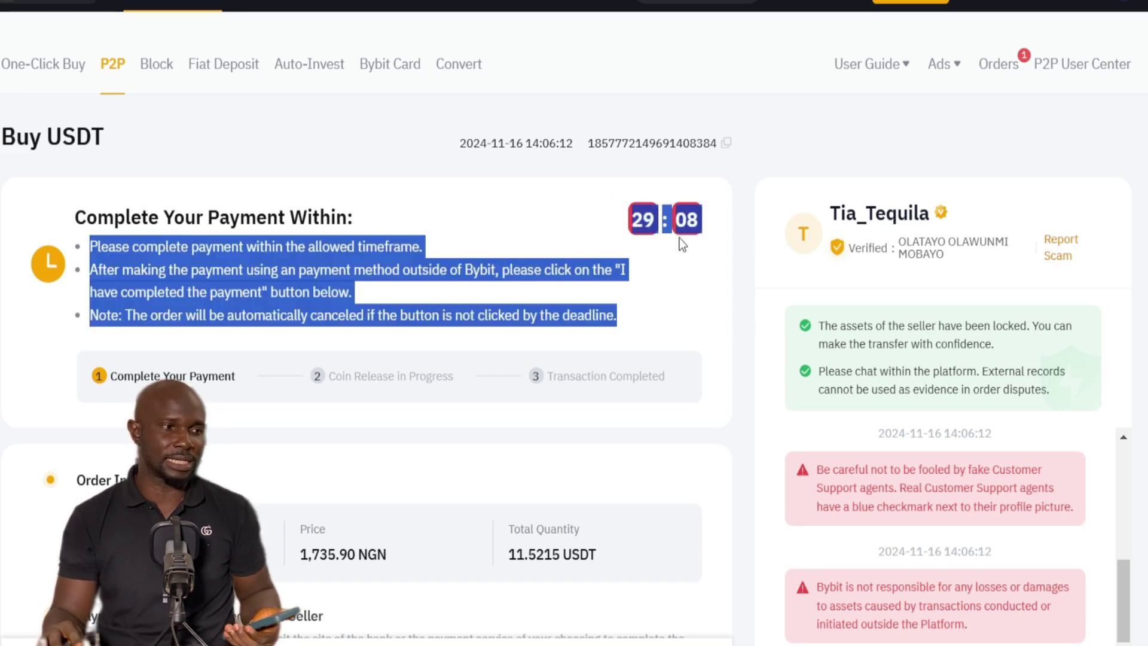
{"action": "left_click", "coordinate": [661, 242]}
{"action": "scroll", "coordinate": [629, 366], "scroll_direction": "down", "scroll_amount": 1}
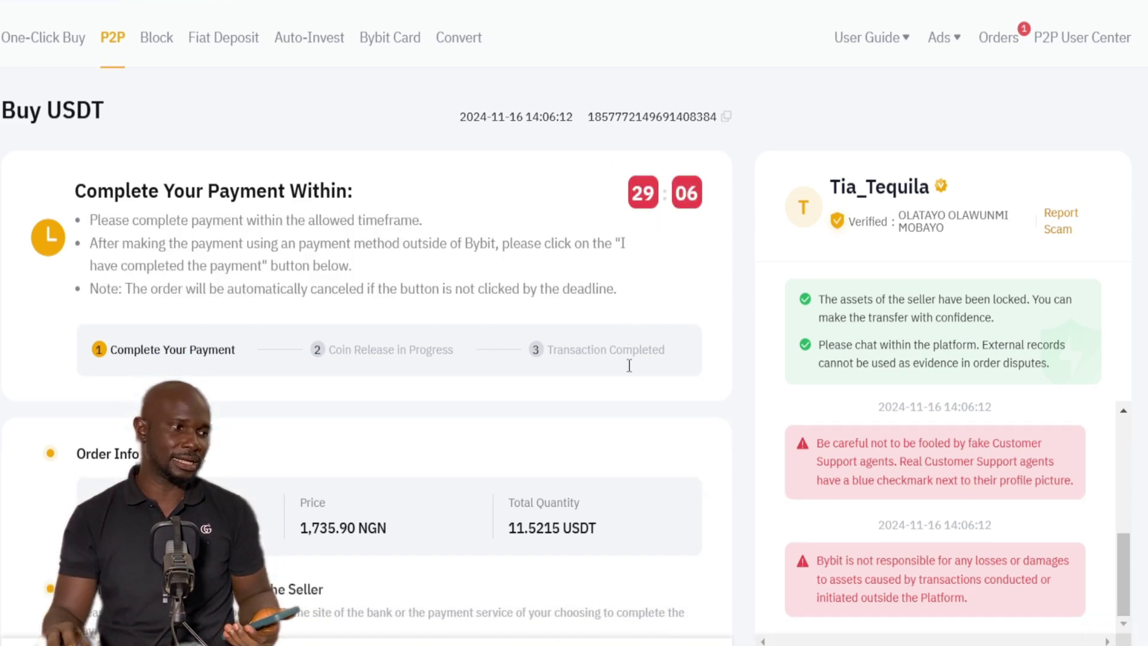
Step: Review the transfer remark warning, the seller's verified name and the payment instructions in the seller's chat
{"action": "scroll", "coordinate": [629, 365], "scroll_direction": "down", "scroll_amount": 7}
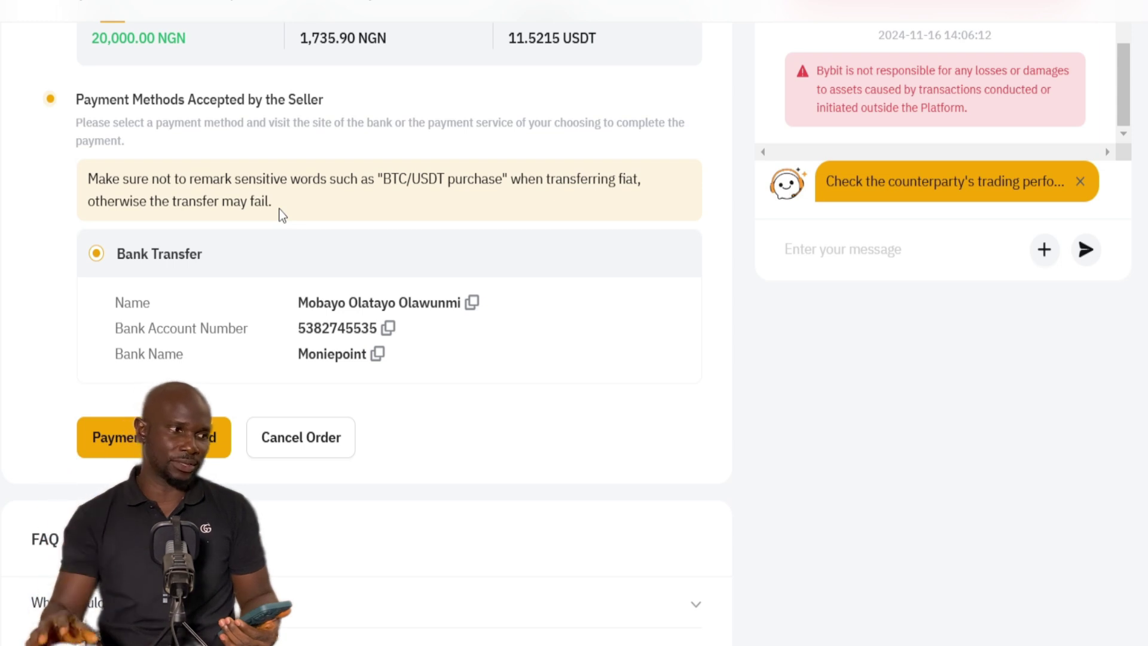
{"action": "scroll", "coordinate": [282, 215], "scroll_direction": "up", "scroll_amount": 6}
{"action": "scroll", "coordinate": [862, 464], "scroll_direction": "down", "scroll_amount": 3}
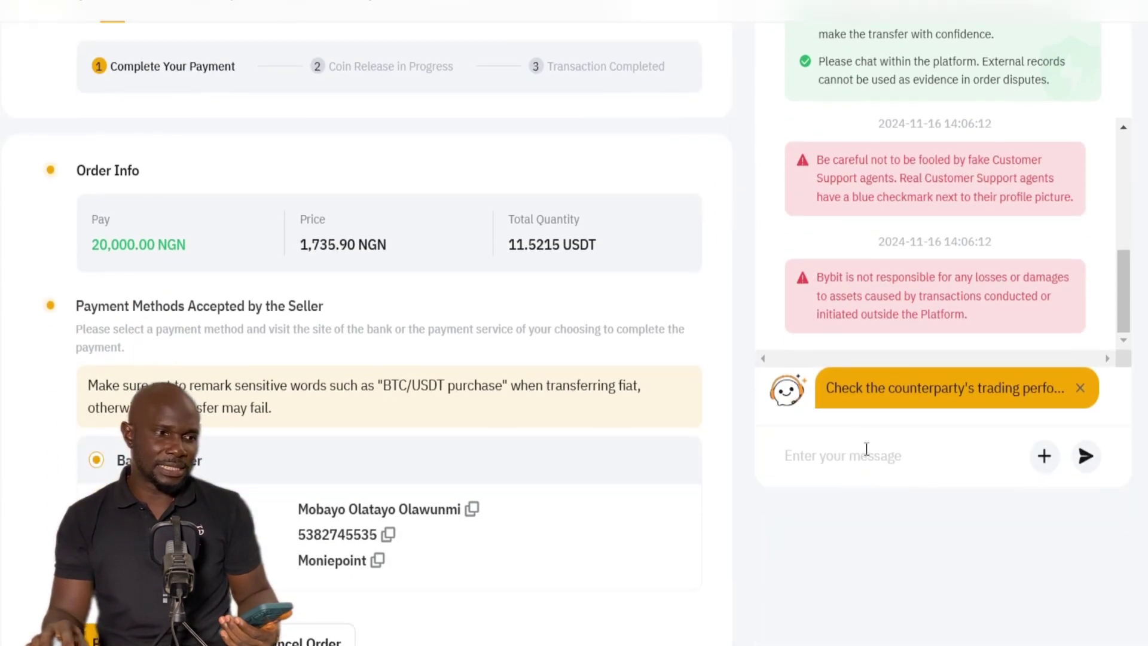
{"action": "scroll", "coordinate": [897, 251], "scroll_direction": "up", "scroll_amount": 8}
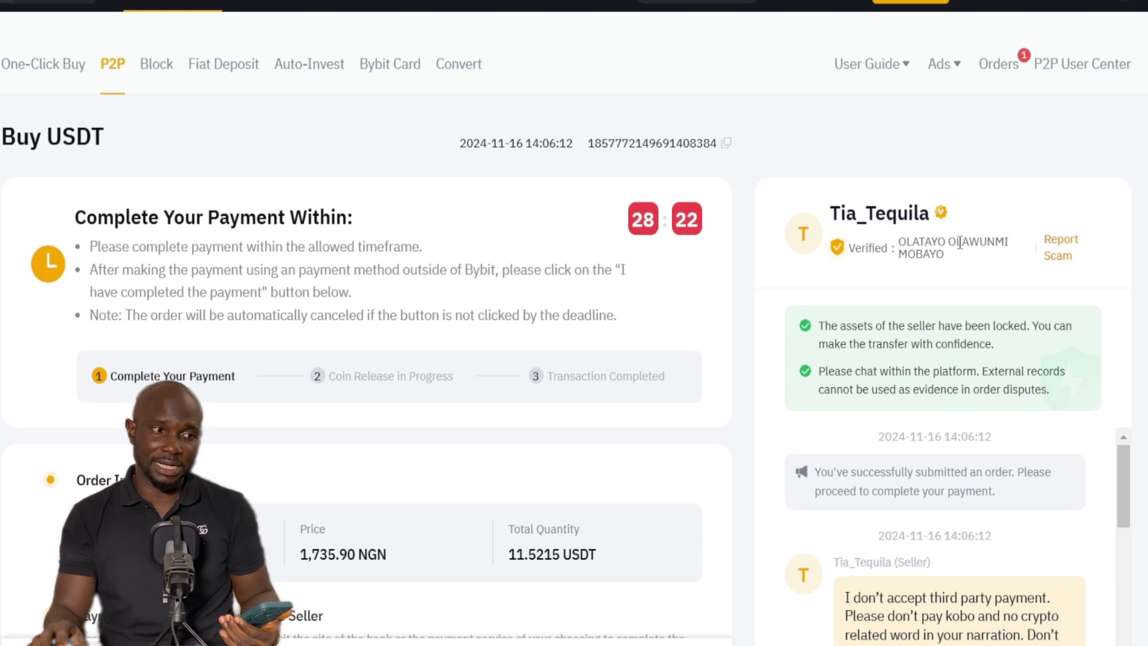
{"action": "scroll", "coordinate": [967, 249], "scroll_direction": "down", "scroll_amount": 3}
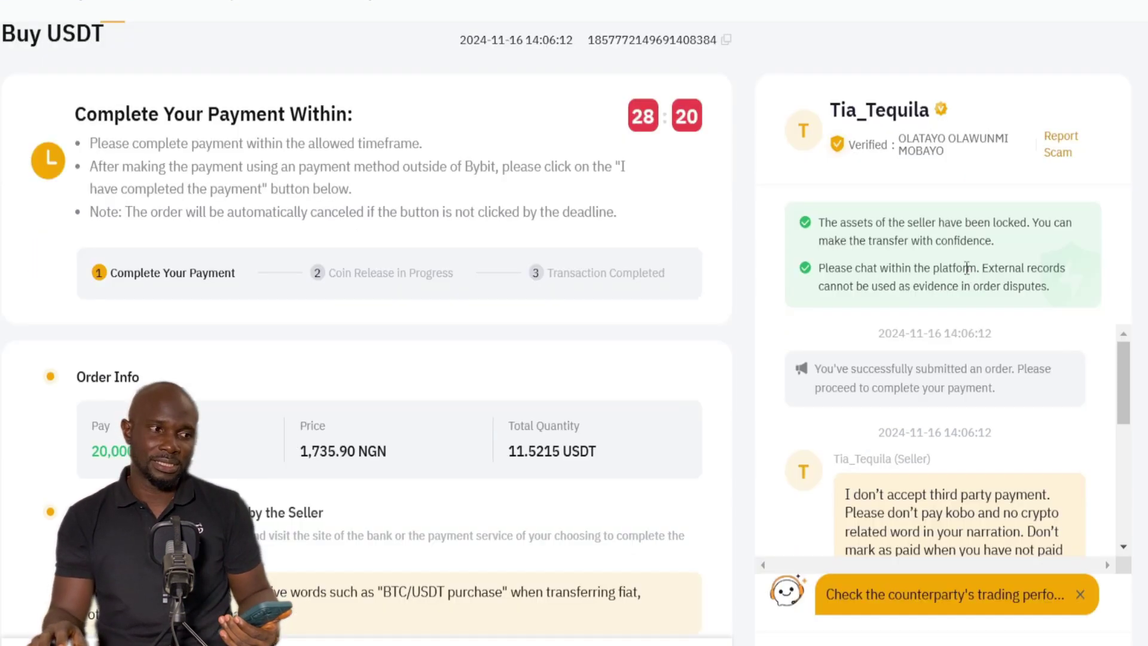
{"action": "scroll", "coordinate": [945, 419], "scroll_direction": "down", "scroll_amount": 2}
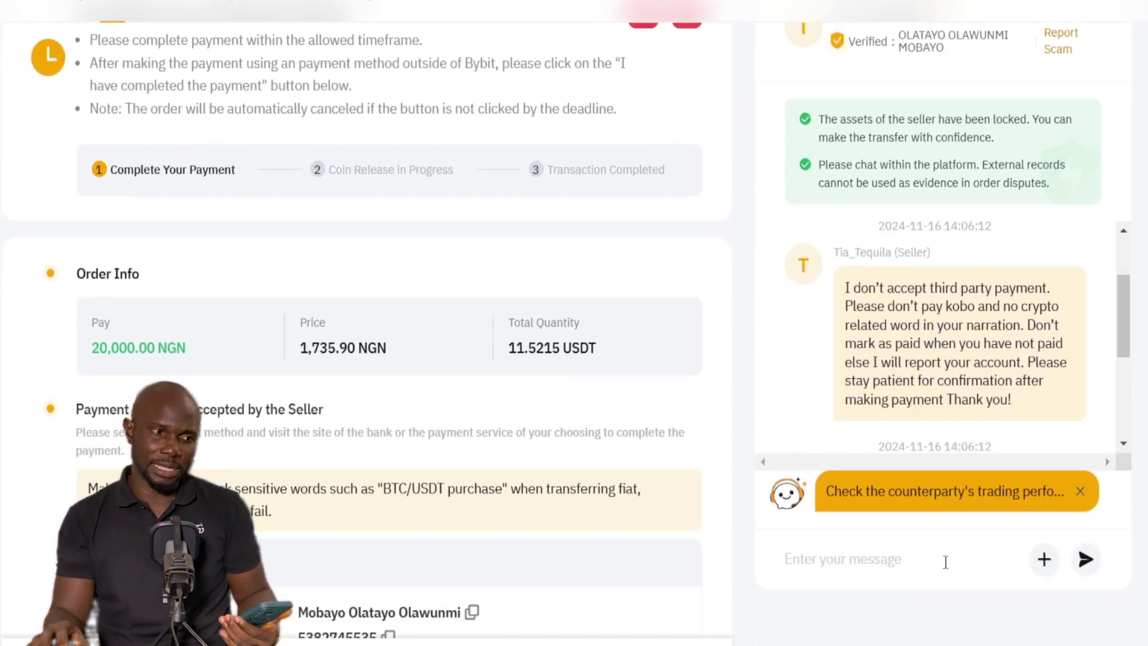
{"action": "scroll", "coordinate": [311, 460], "scroll_direction": "down", "scroll_amount": 3}
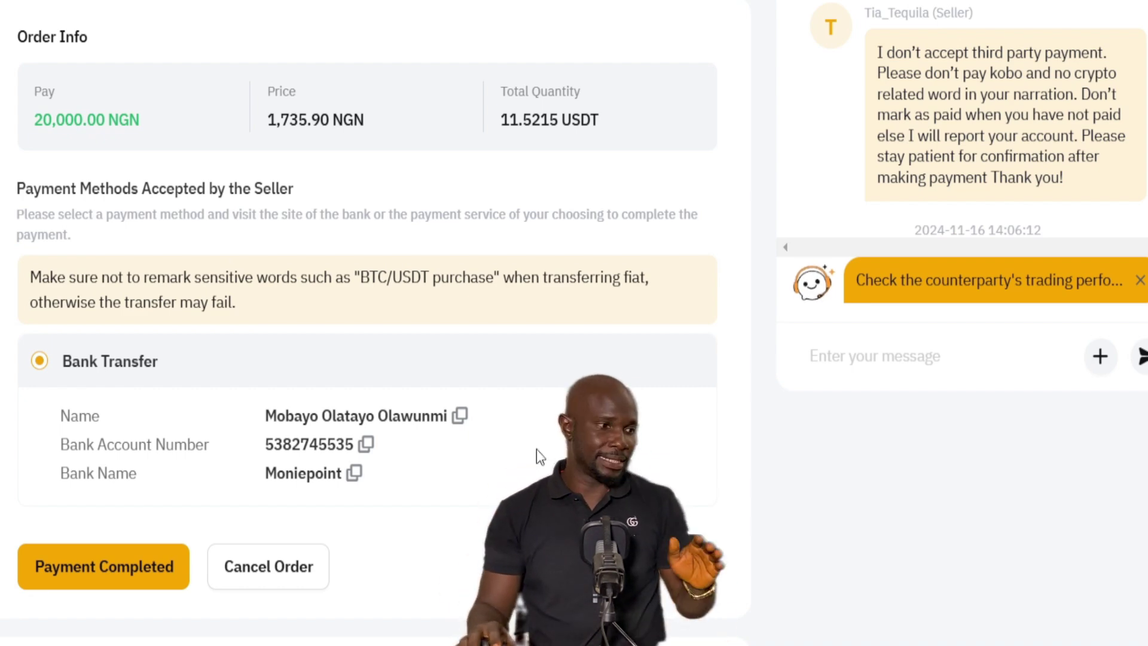
Step: Mark the order as paid with an actual transfer amount of 20000 NGN, accepting both the off-platform transfer and legal-name declarations
{"action": "left_click", "coordinate": [136, 575]}
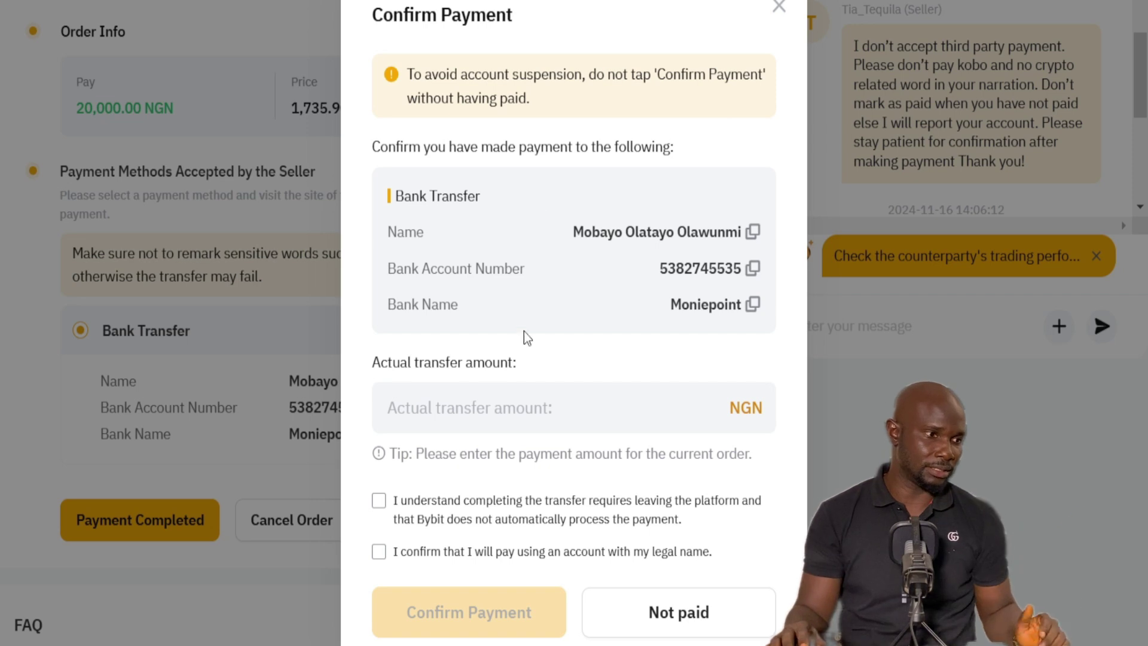
{"action": "left_click", "coordinate": [538, 410]}
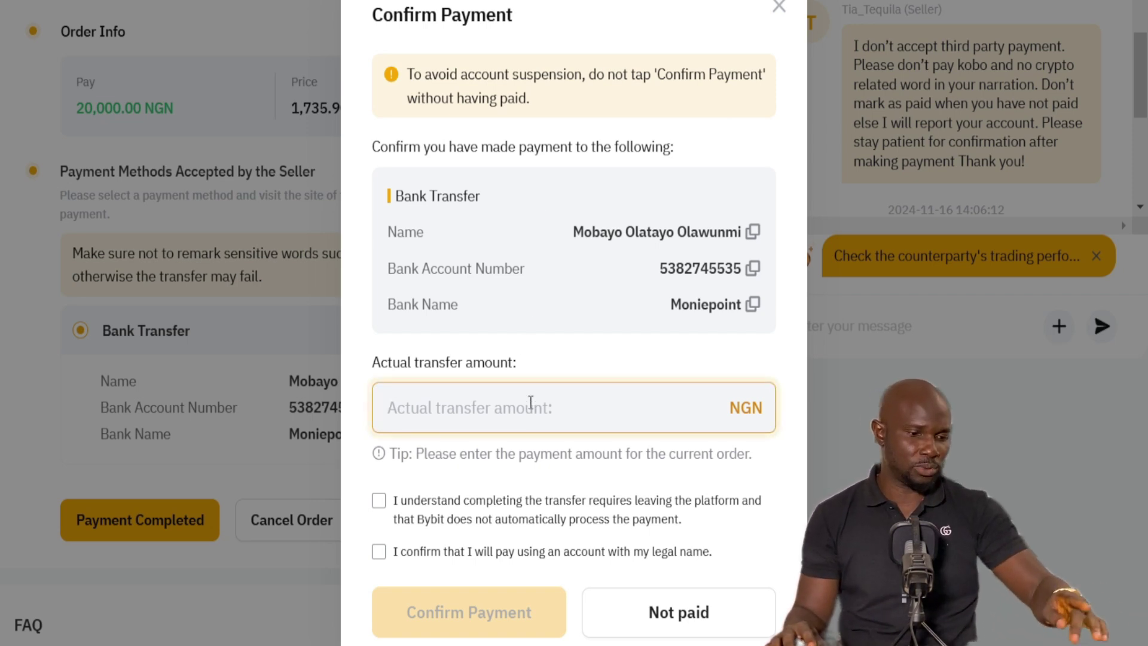
{"action": "type", "text": "20000"}
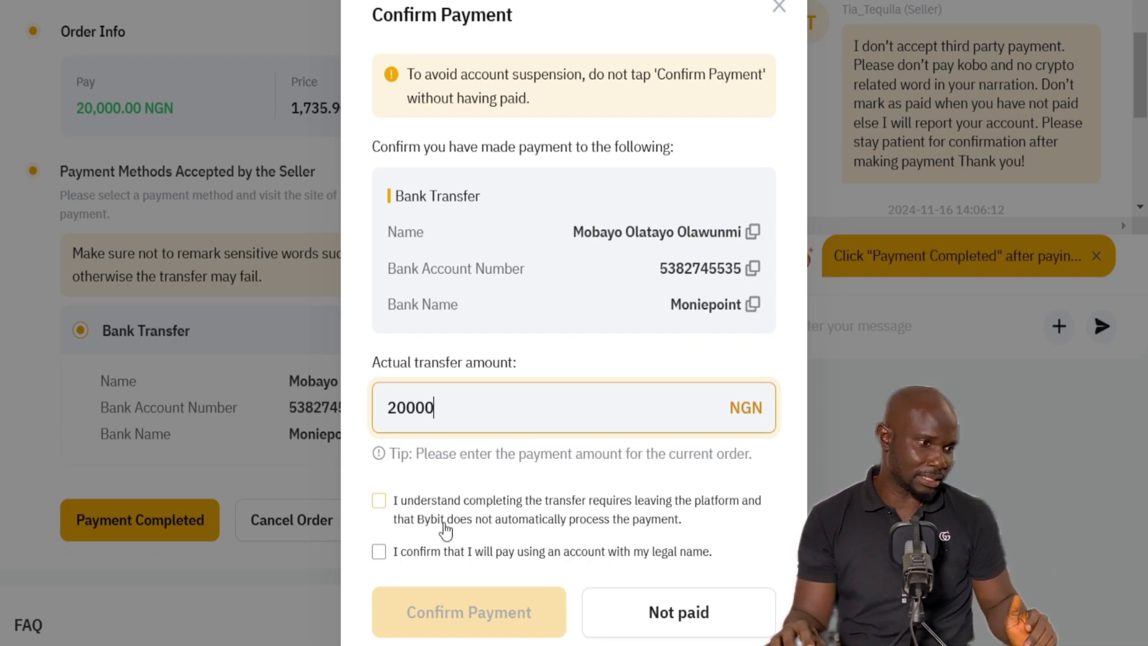
{"action": "left_click", "coordinate": [379, 501]}
{"action": "left_click", "coordinate": [379, 553]}
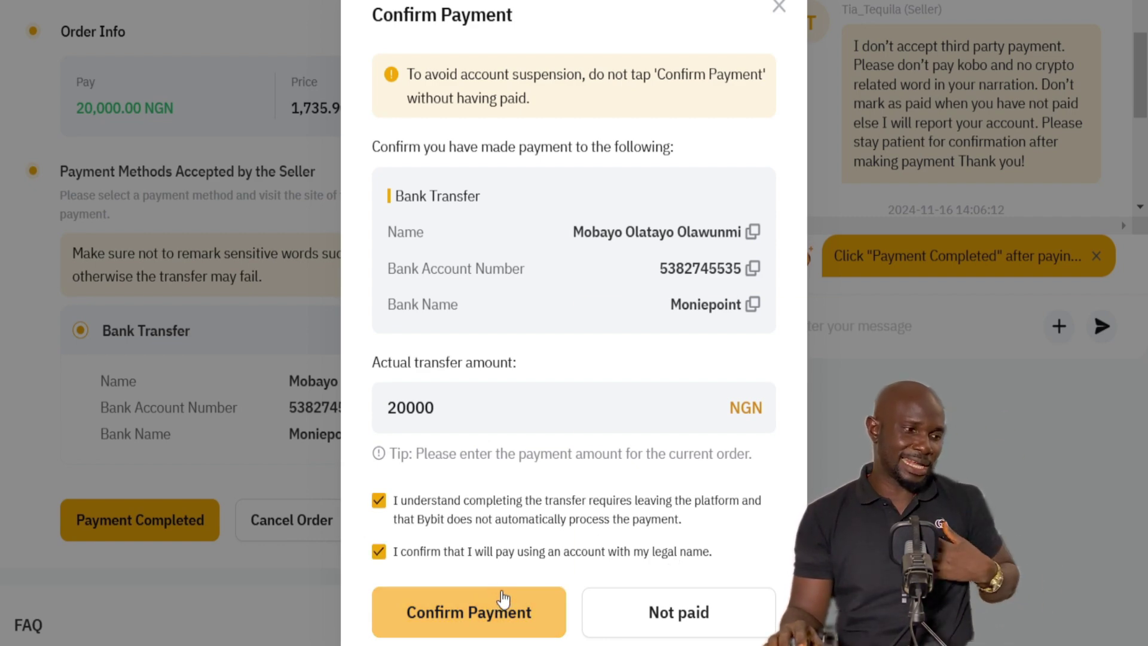
{"action": "left_click", "coordinate": [494, 622]}
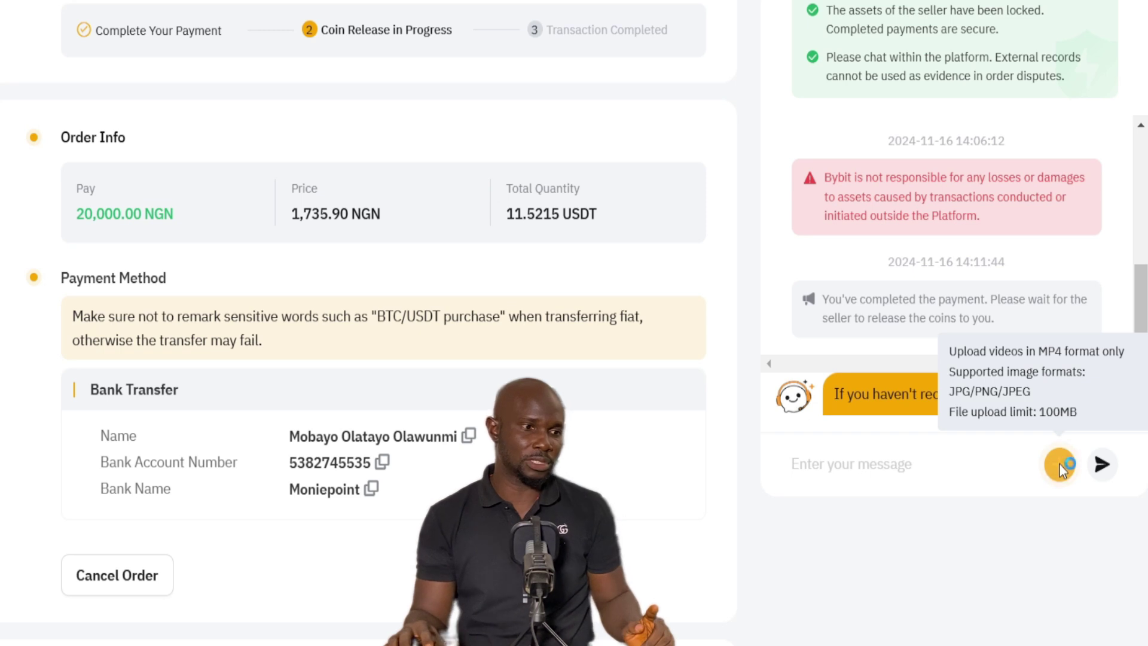
Step: Send the payment receipt image to the seller in the order chat and check the coin release status
{"action": "left_click", "coordinate": [1059, 472]}
{"action": "left_click", "coordinate": [406, 264]}
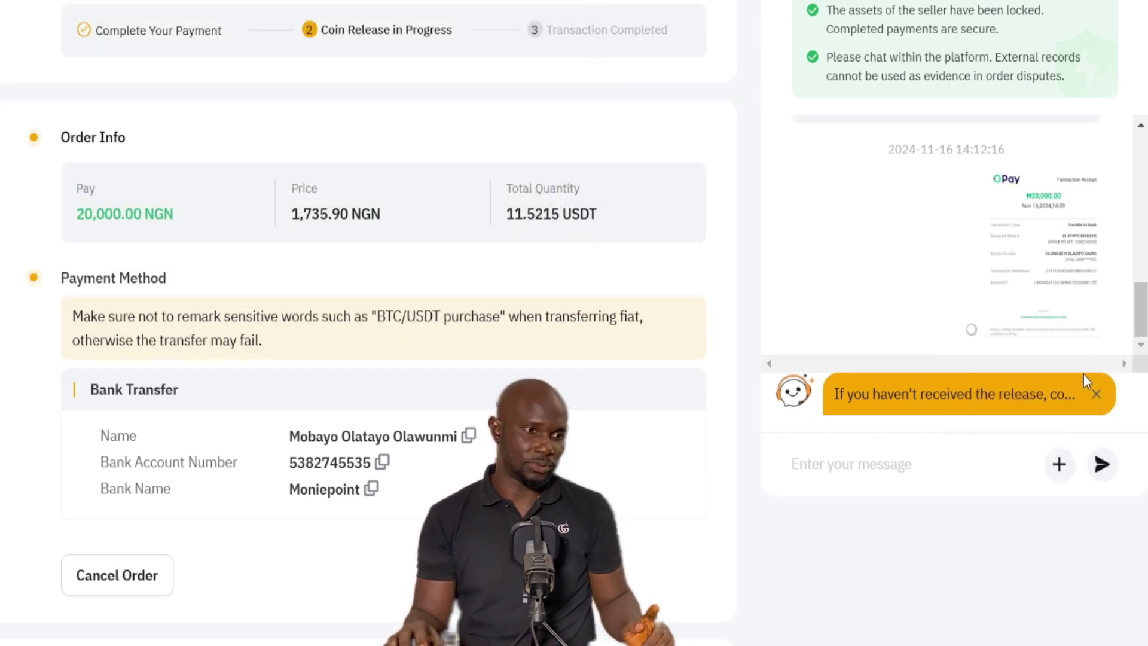
{"action": "scroll", "coordinate": [1014, 235], "scroll_direction": "down", "scroll_amount": 2}
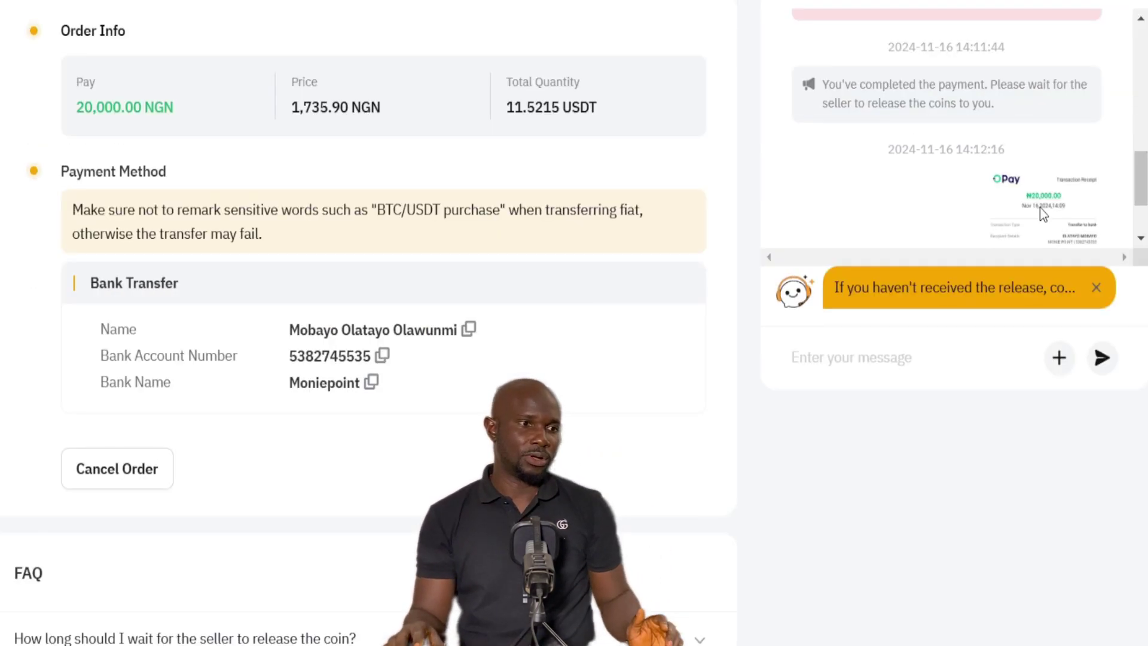
{"action": "scroll", "coordinate": [1124, 402], "scroll_direction": "up", "scroll_amount": 5}
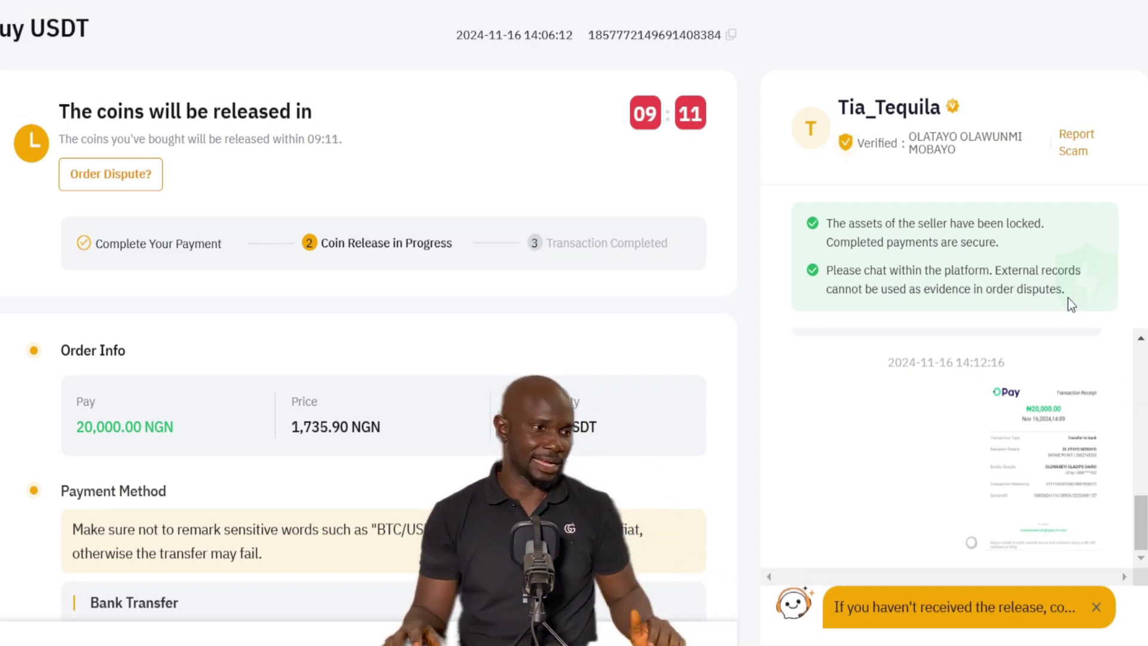
{"action": "scroll", "coordinate": [475, 153], "scroll_direction": "down", "scroll_amount": 4}
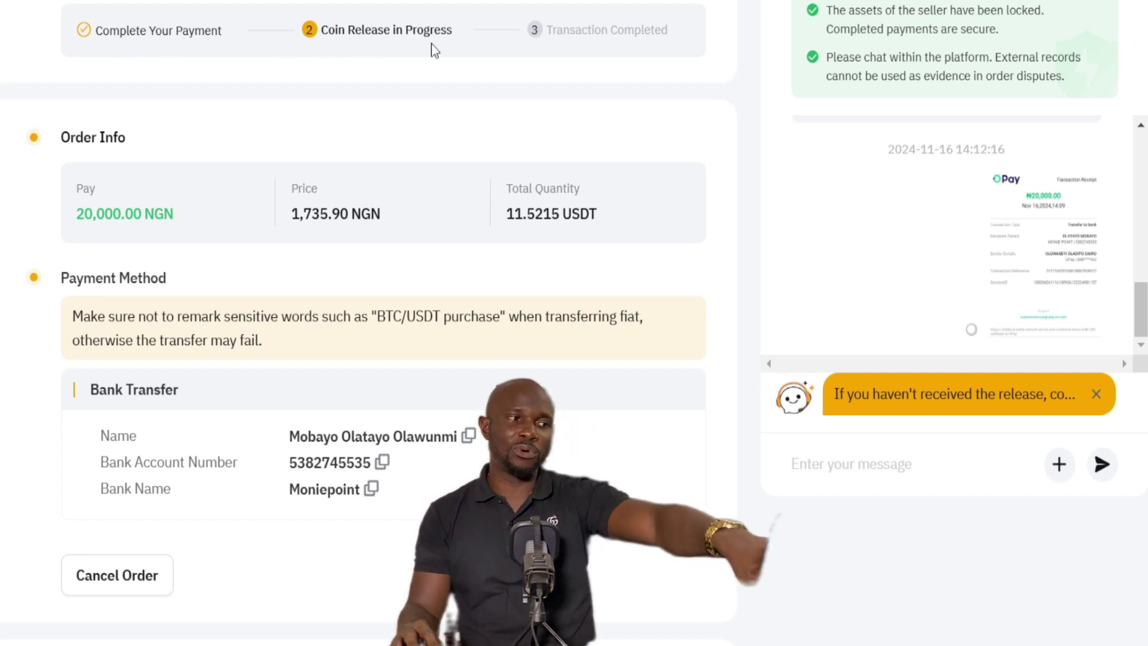
{"action": "scroll", "coordinate": [199, 160], "scroll_direction": "up", "scroll_amount": 4}
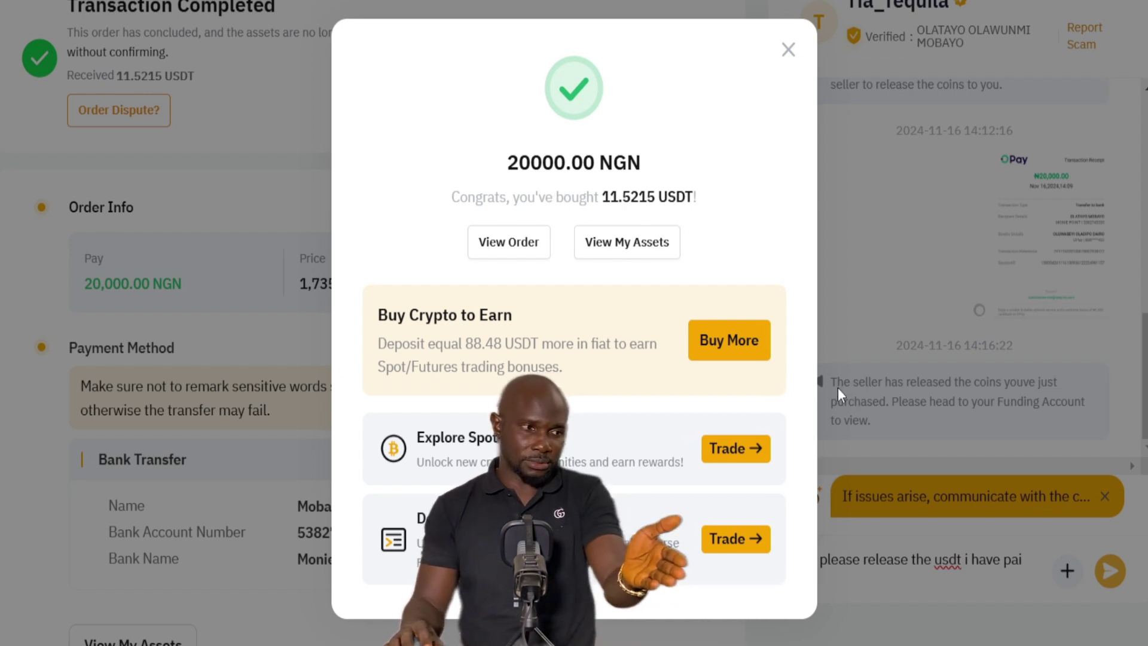
Step: View the purchased assets in the Funding Account and submit a five-star rating for the deposit process
{"action": "left_click", "coordinate": [617, 251]}
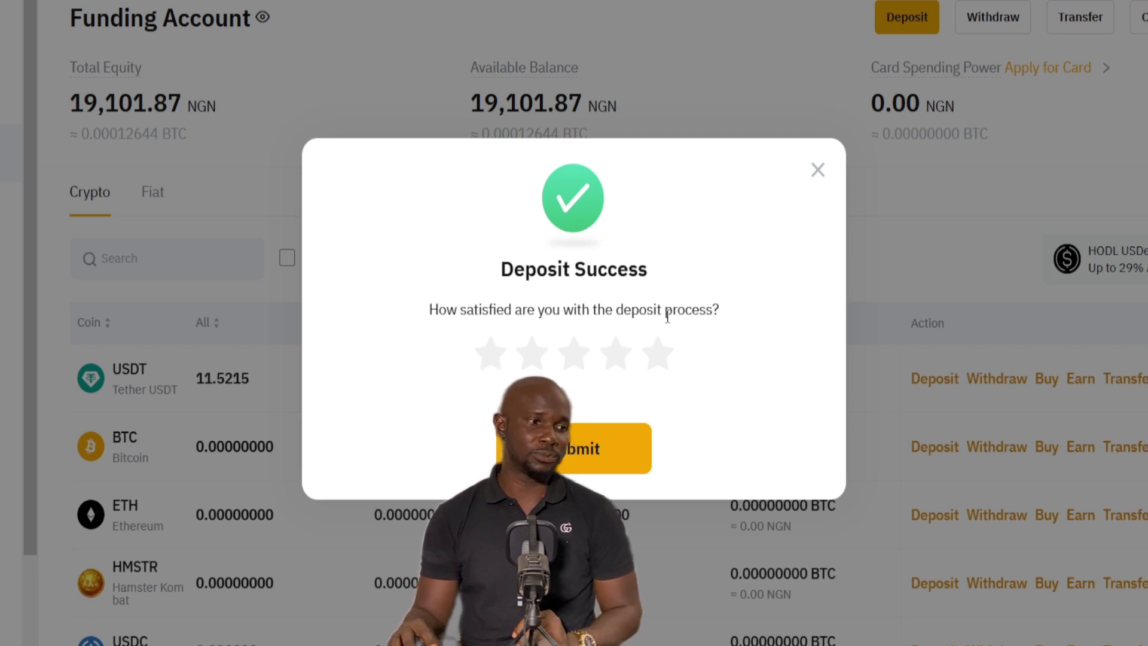
{"action": "left_click", "coordinate": [657, 353]}
{"action": "left_click", "coordinate": [585, 529]}
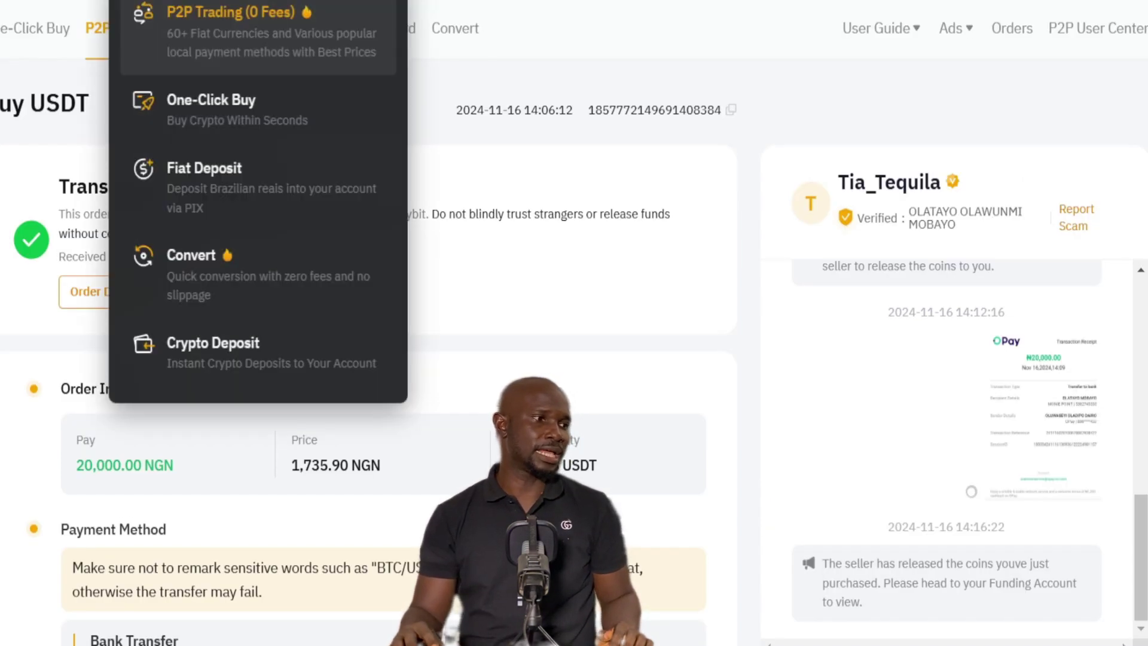
Step: Return to the P2P Trading marketplace and switch the listing to sell offers
{"action": "left_click", "coordinate": [183, 25]}
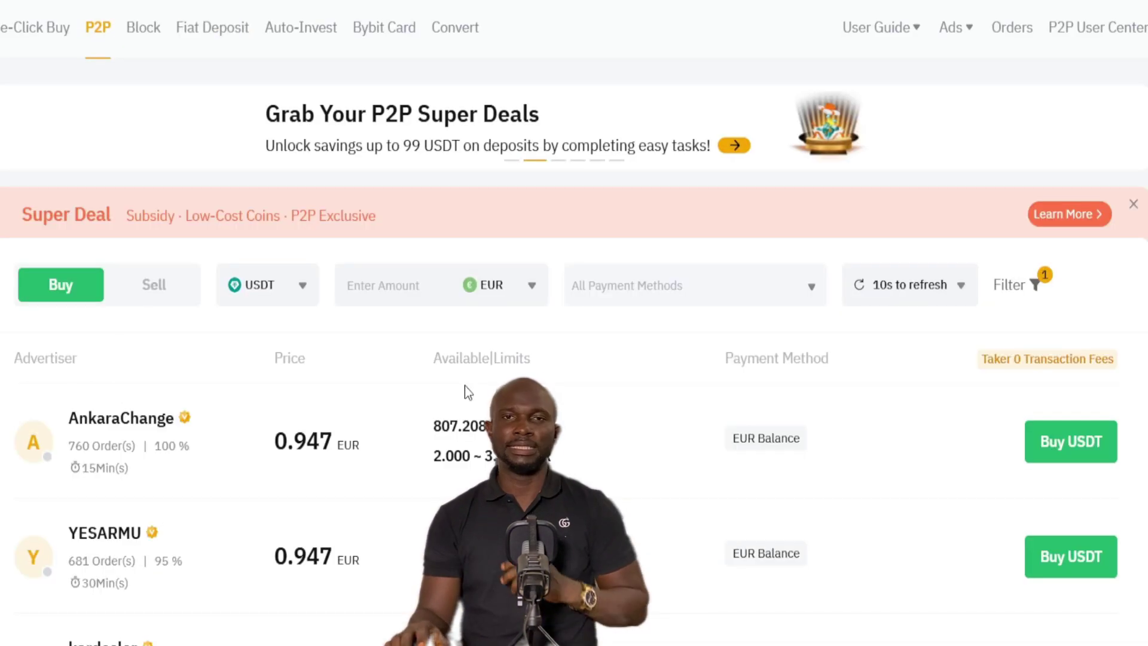
{"action": "left_click", "coordinate": [154, 286]}
{"action": "scroll", "coordinate": [236, 335], "scroll_direction": "down", "scroll_amount": 2}
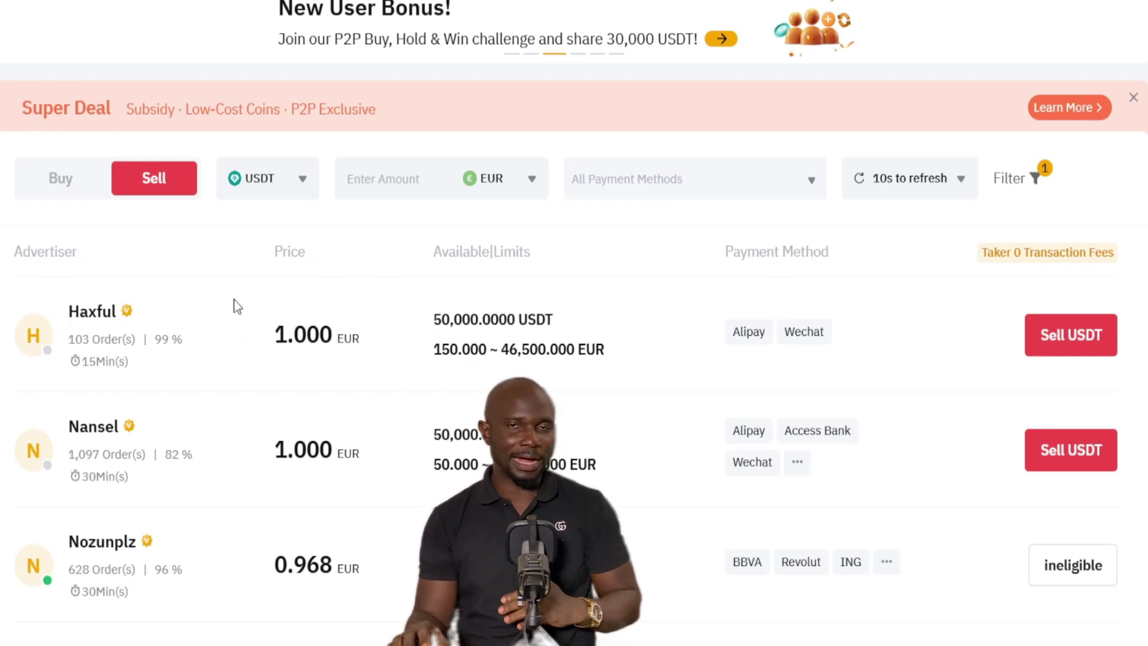
Step: Keep USDT as the coin for the sell offers and set their fiat currency to NGN
{"action": "left_click", "coordinate": [300, 186]}
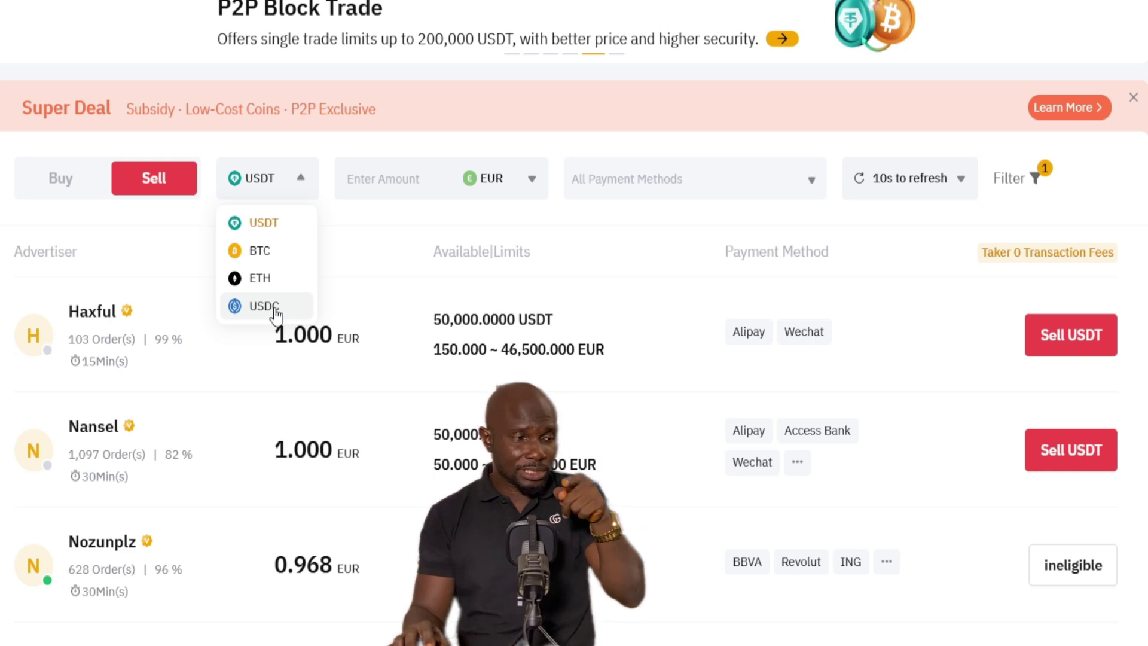
{"action": "left_click", "coordinate": [267, 227]}
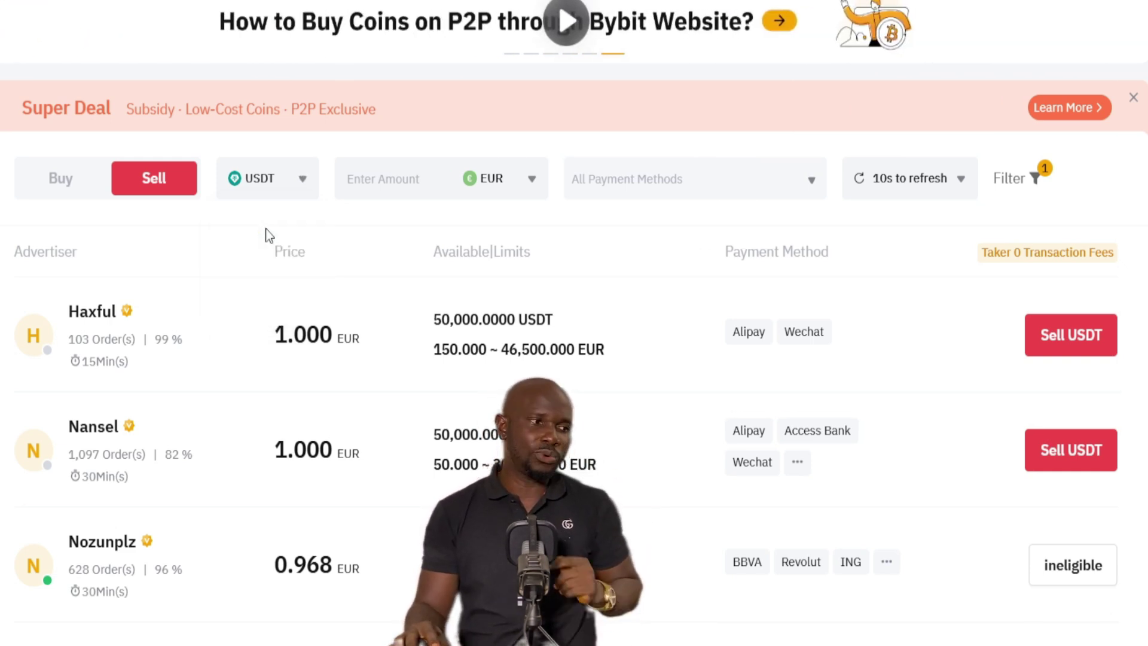
{"action": "left_click", "coordinate": [532, 188]}
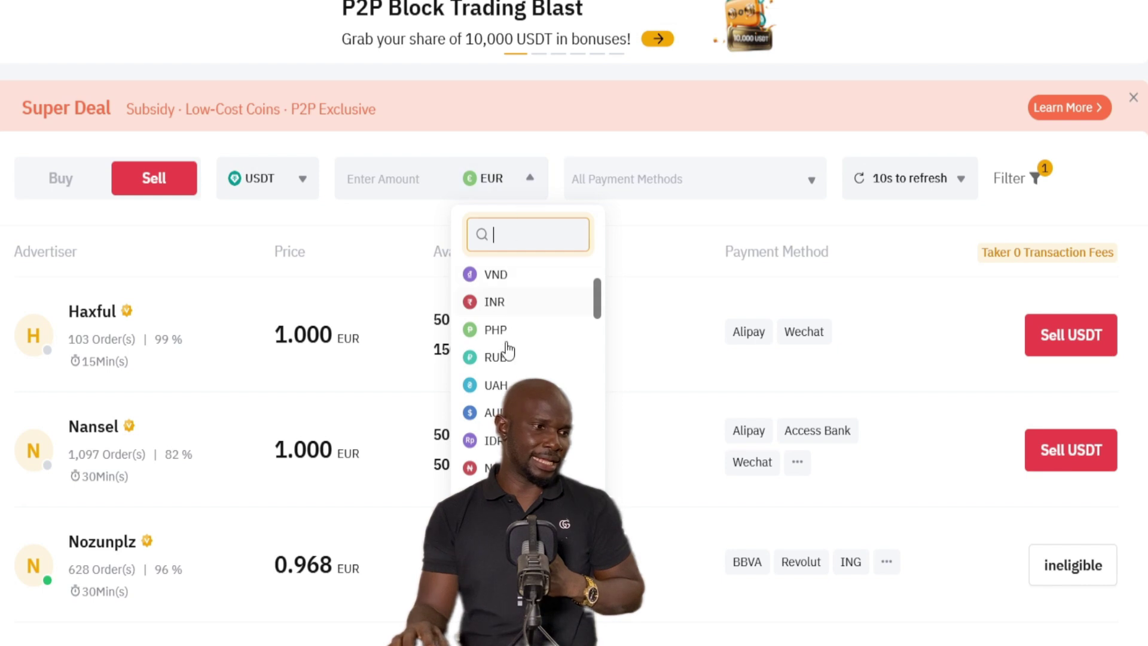
{"action": "left_click", "coordinate": [496, 467]}
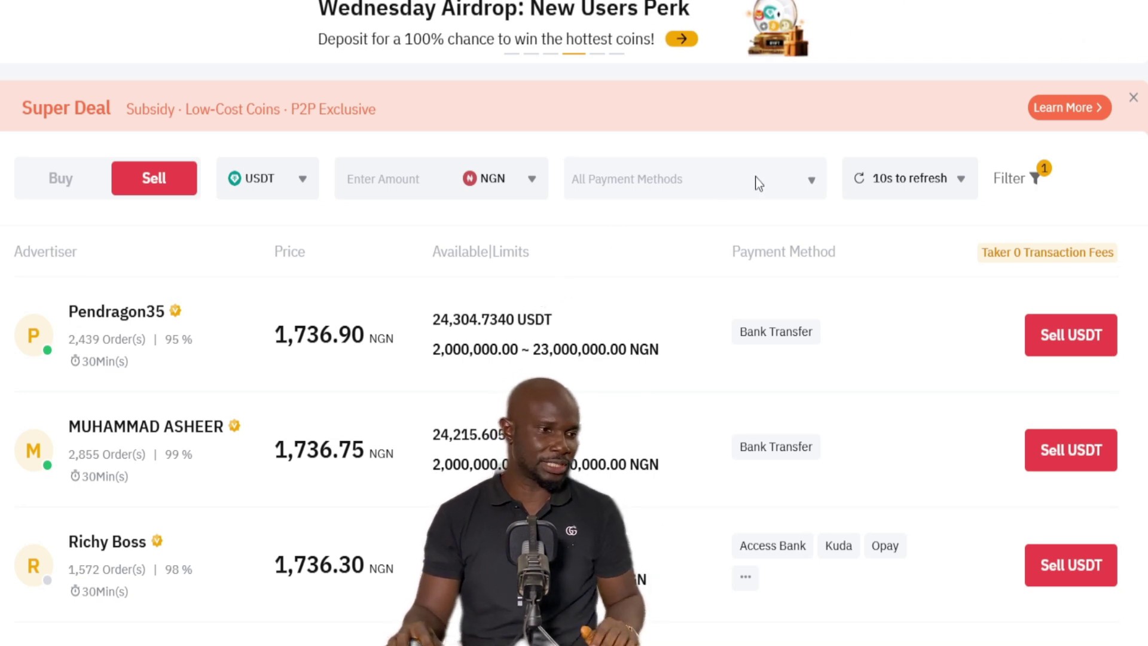
Step: Limit the sell offers to the payment methods Bank Transfer and Opay
{"action": "left_click", "coordinate": [809, 183]}
{"action": "scroll", "coordinate": [806, 180], "scroll_direction": "up", "scroll_amount": 2}
{"action": "scroll", "coordinate": [744, 359], "scroll_direction": "down", "scroll_amount": 2}
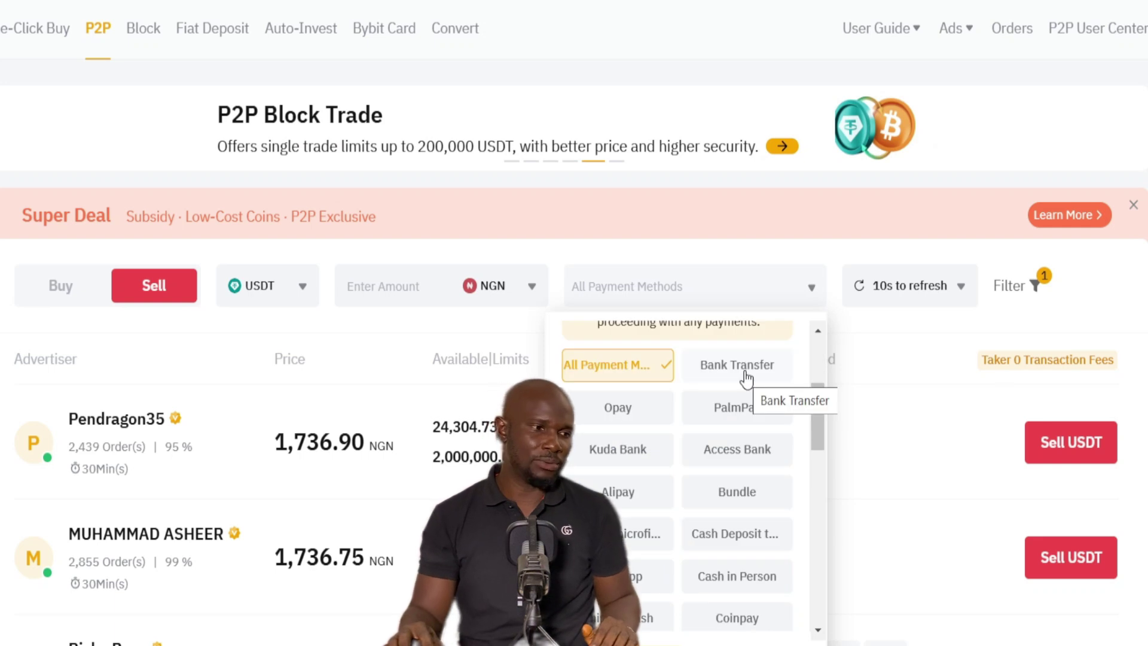
{"action": "left_click", "coordinate": [747, 372]}
{"action": "left_click", "coordinate": [619, 407]}
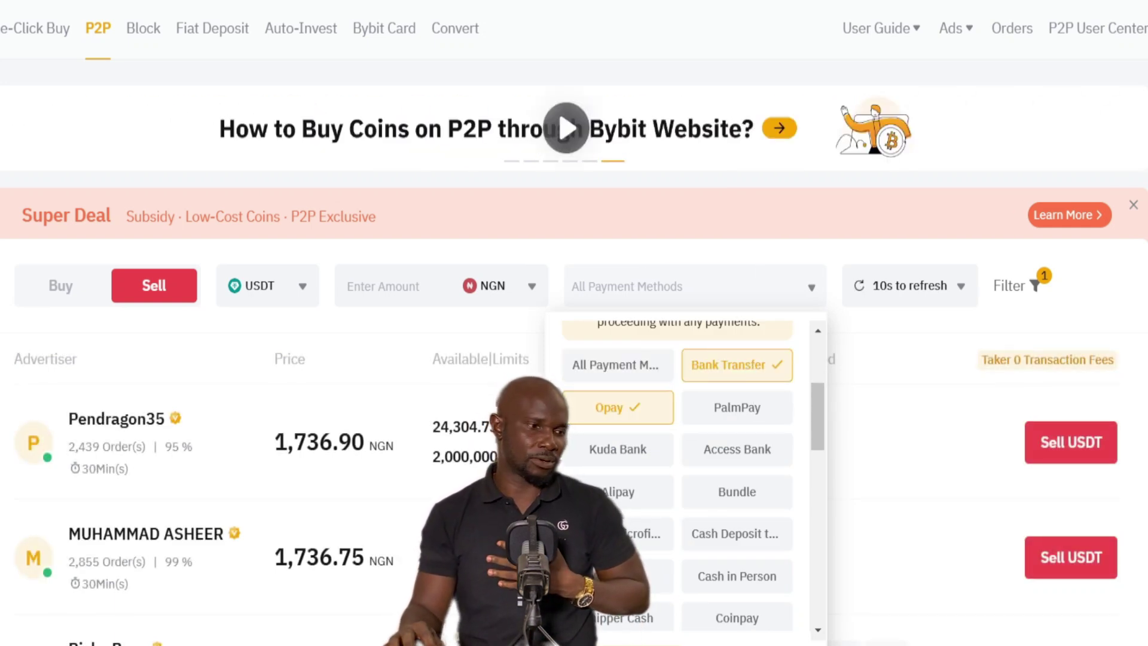
{"action": "left_click", "coordinate": [620, 645]}
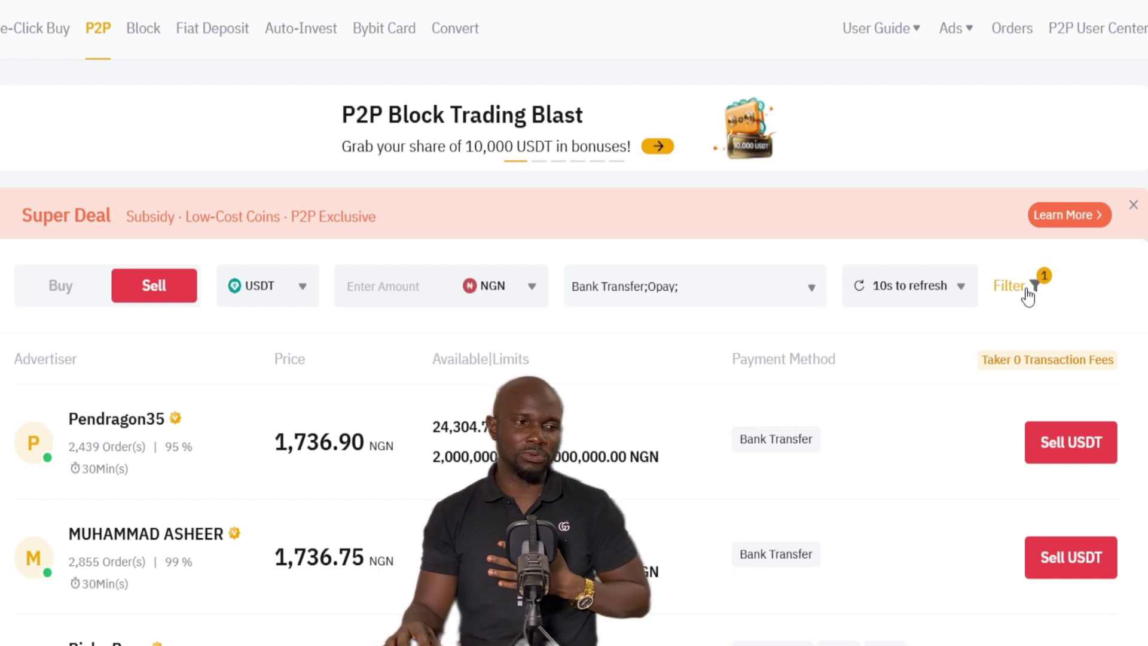
Step: Filter the sell offers to show only eligible ads as well as verified advertisers
{"action": "left_click", "coordinate": [1027, 291]}
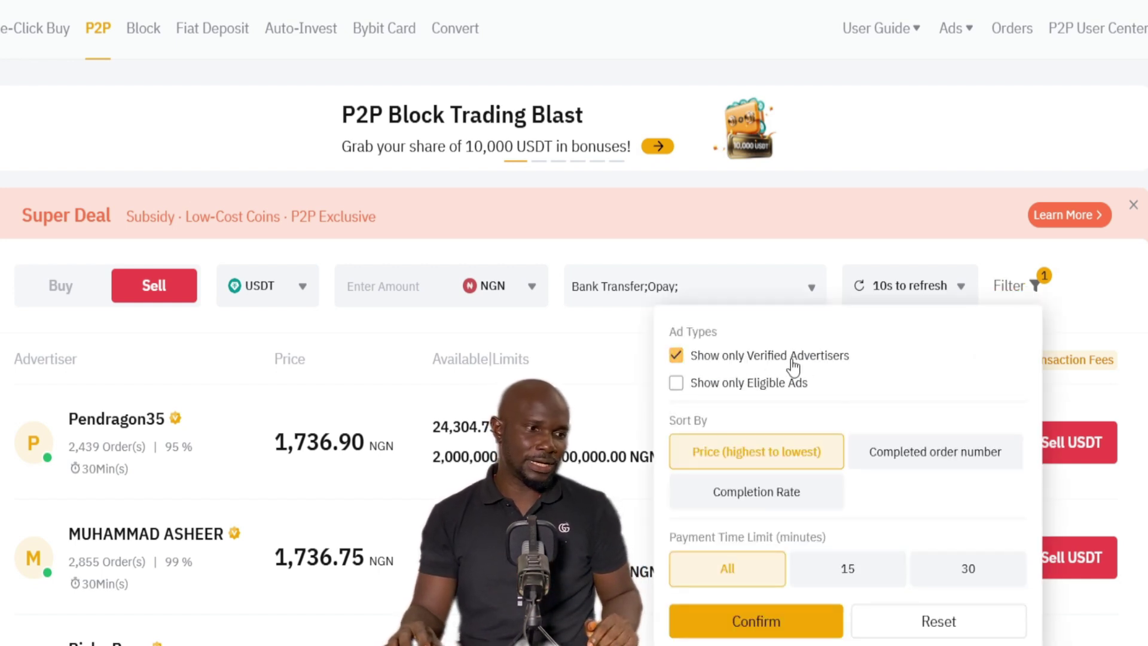
{"action": "left_click", "coordinate": [676, 386]}
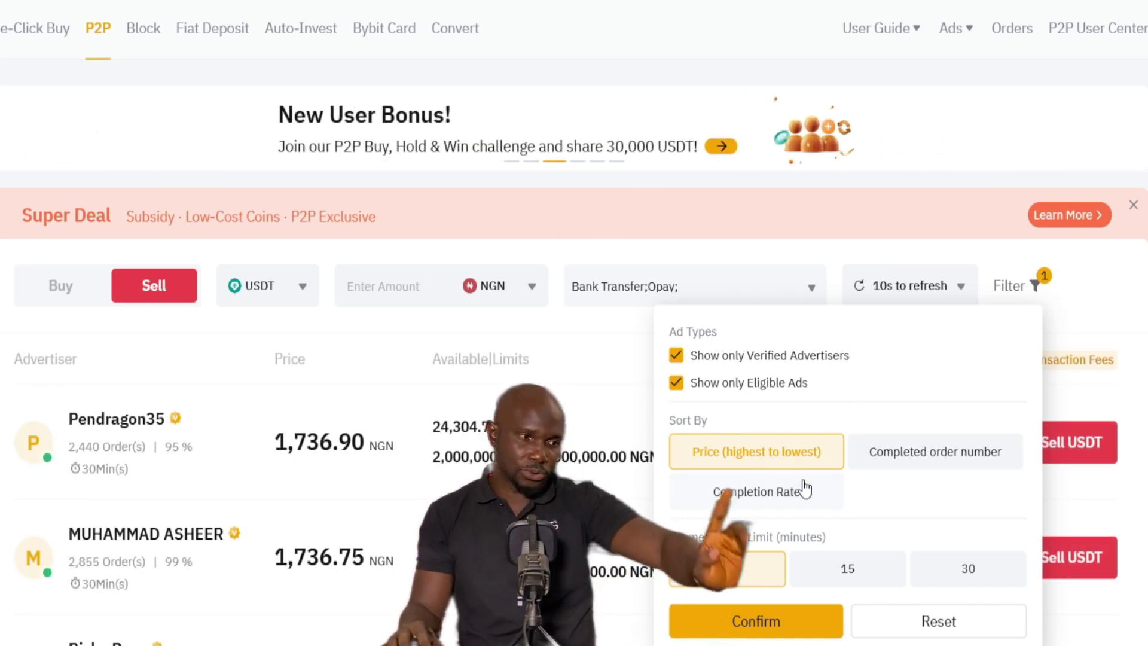
{"action": "left_click", "coordinate": [769, 622]}
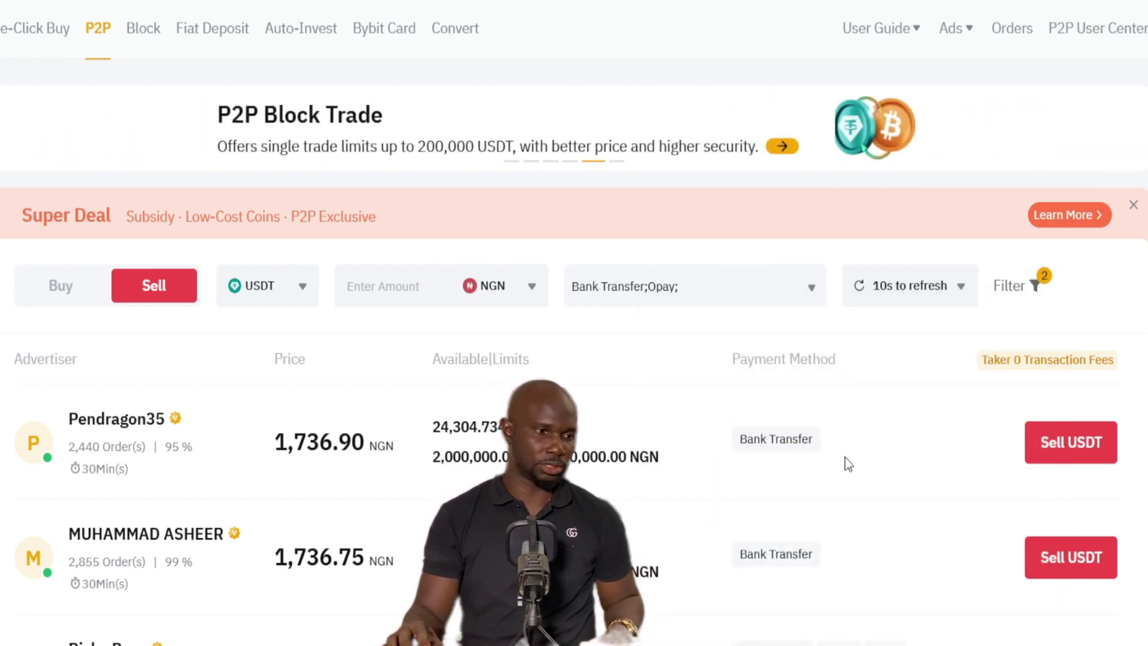
{"action": "scroll", "coordinate": [344, 421], "scroll_direction": "down", "scroll_amount": 2}
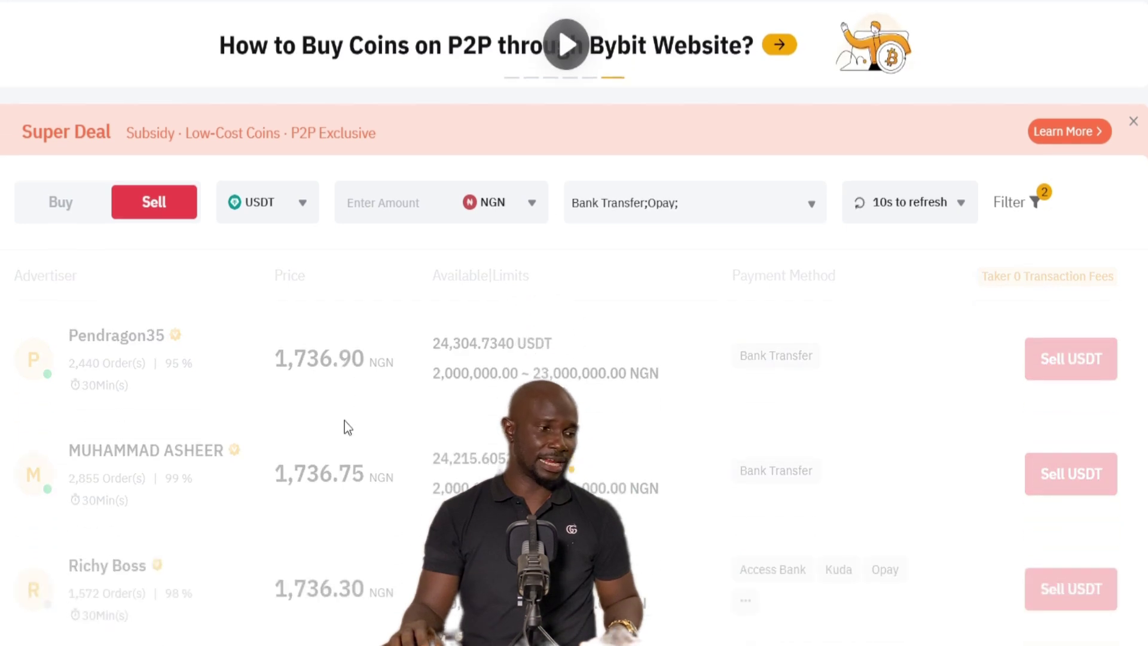
{"action": "scroll", "coordinate": [361, 374], "scroll_direction": "down", "scroll_amount": 2}
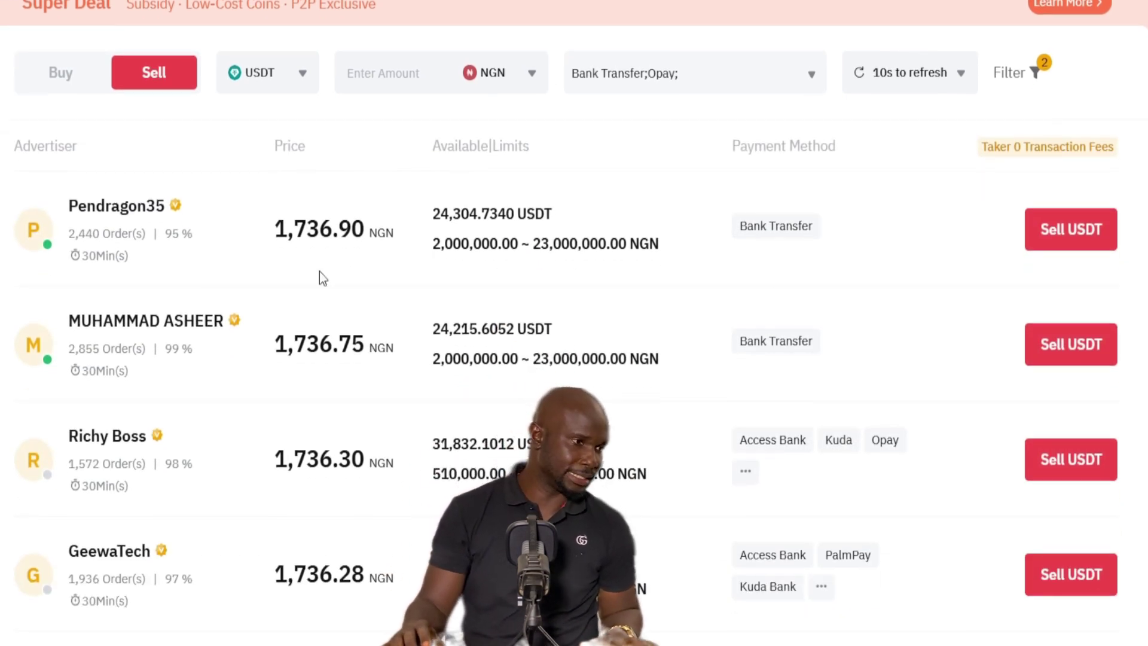
{"action": "left_click", "coordinate": [1075, 233]}
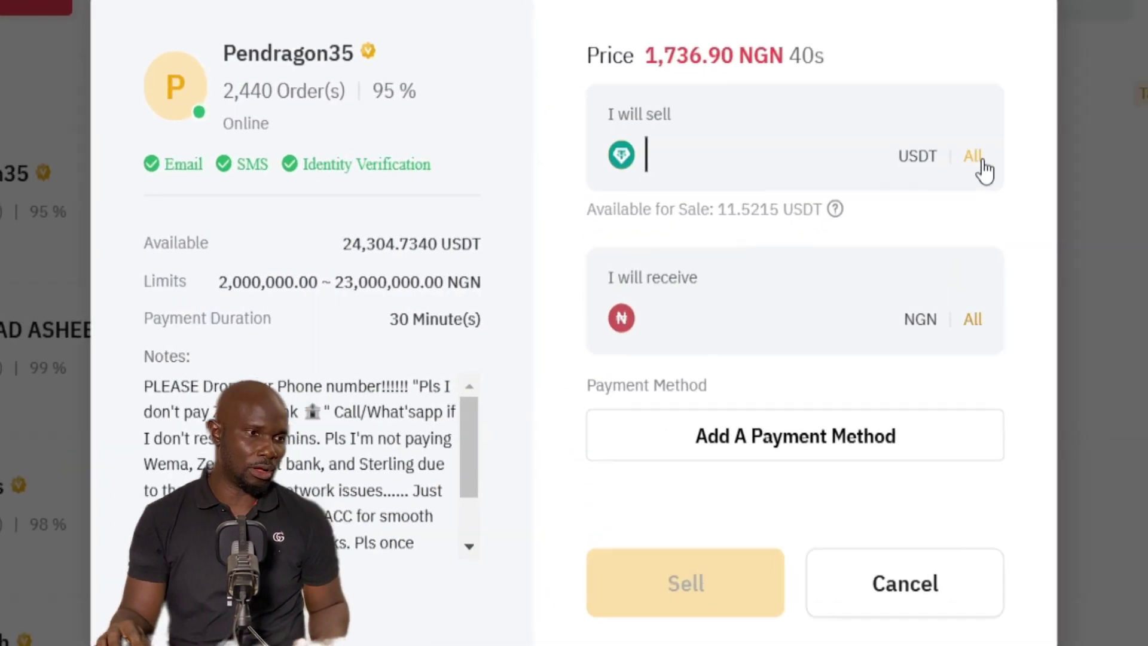
{"action": "left_click", "coordinate": [891, 184]}
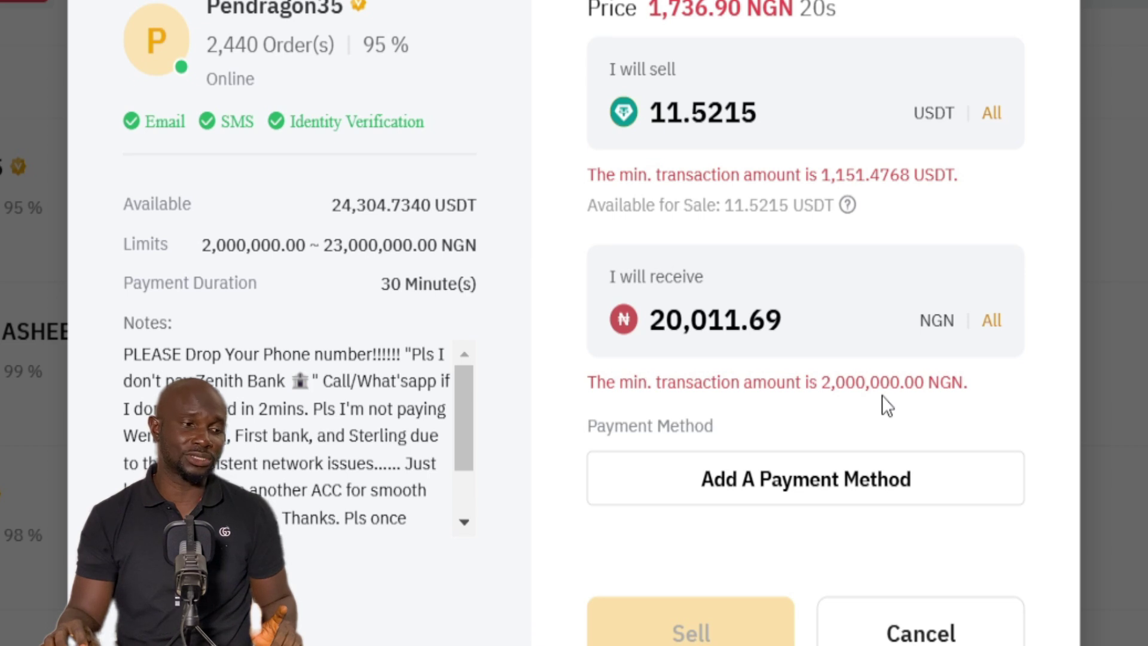
{"action": "left_click", "coordinate": [926, 632]}
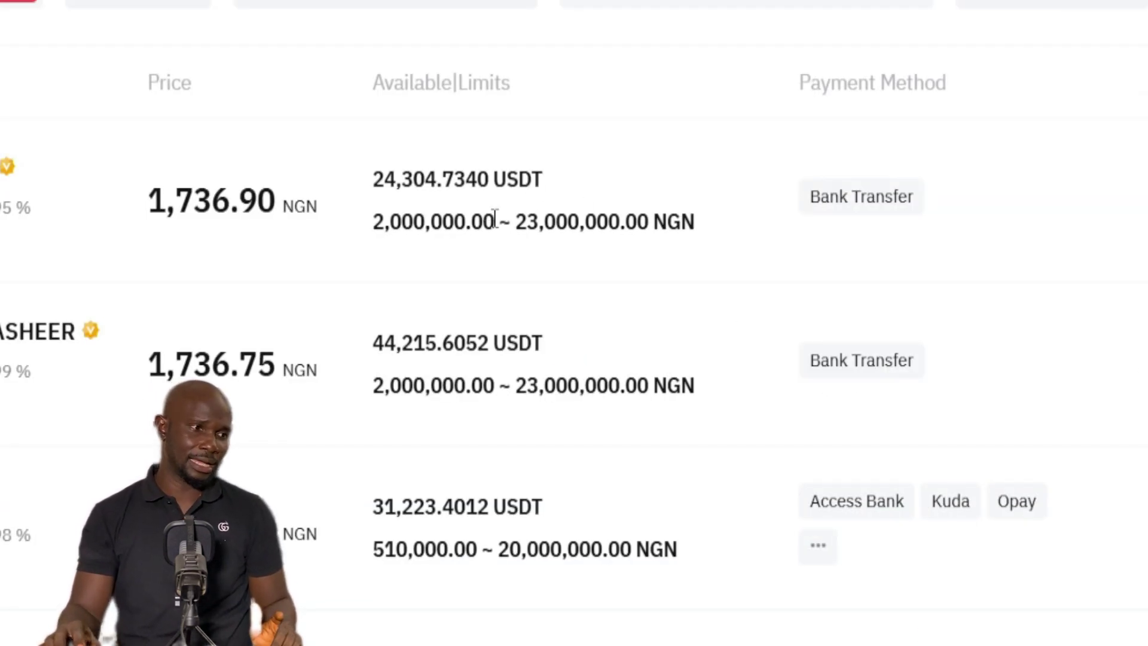
Step: Check the offers' transaction limits and filter the sell offers by an amount of 20000 NGN
{"action": "scroll", "coordinate": [512, 254], "scroll_direction": "up", "scroll_amount": 2}
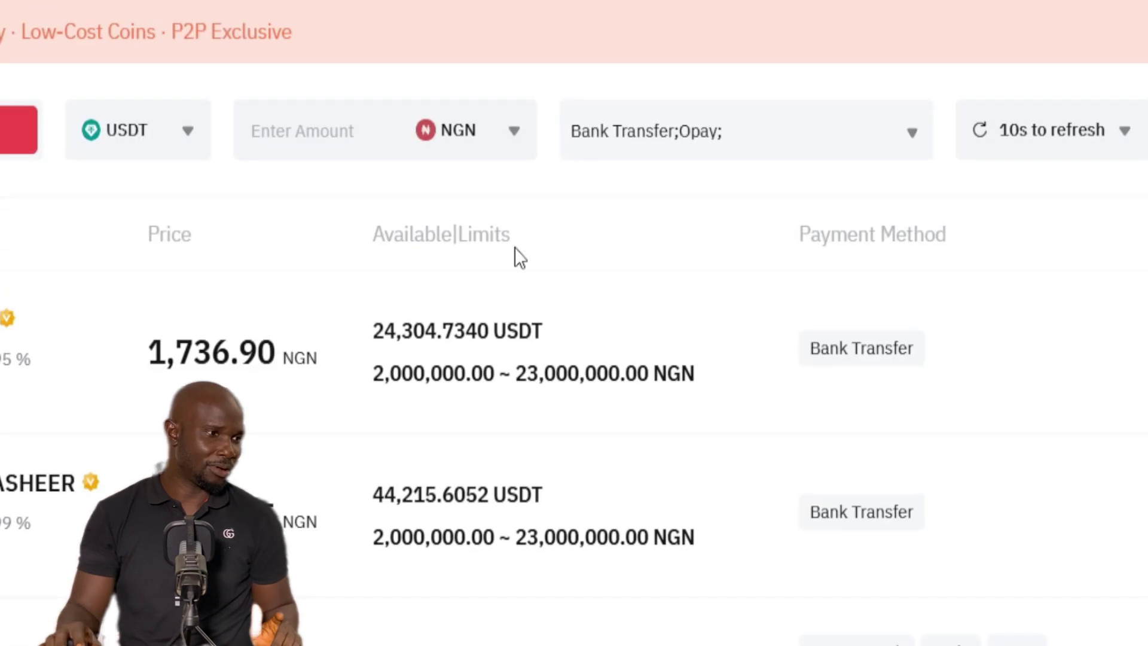
{"action": "scroll", "coordinate": [610, 306], "scroll_direction": "down", "scroll_amount": 18}
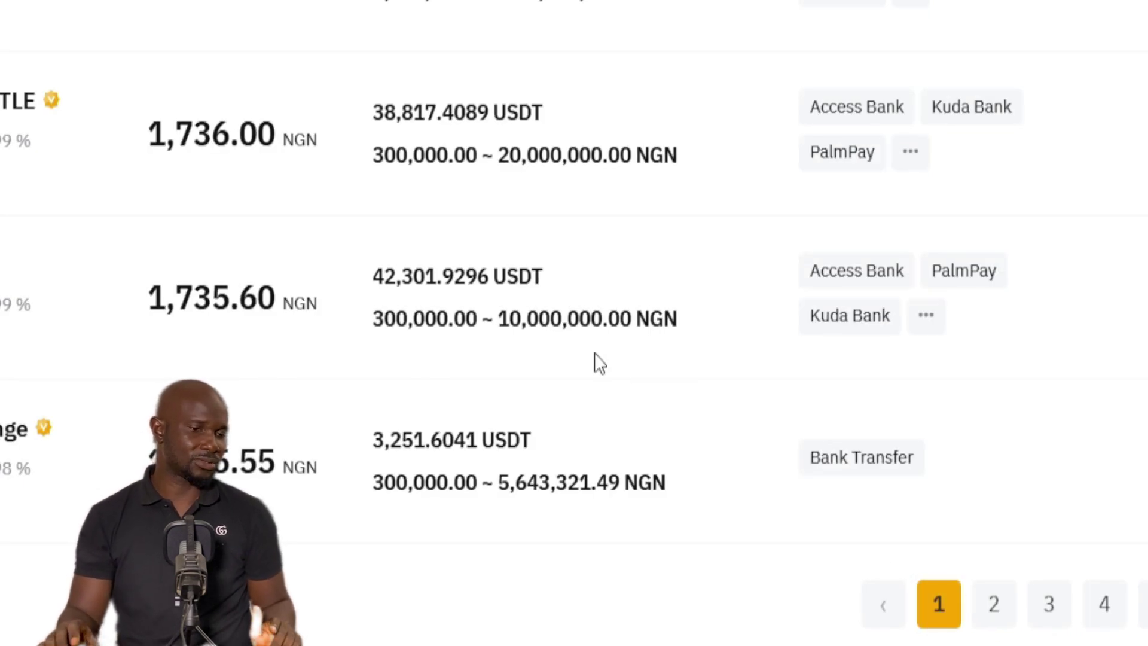
{"action": "scroll", "coordinate": [594, 352], "scroll_direction": "up", "scroll_amount": 15}
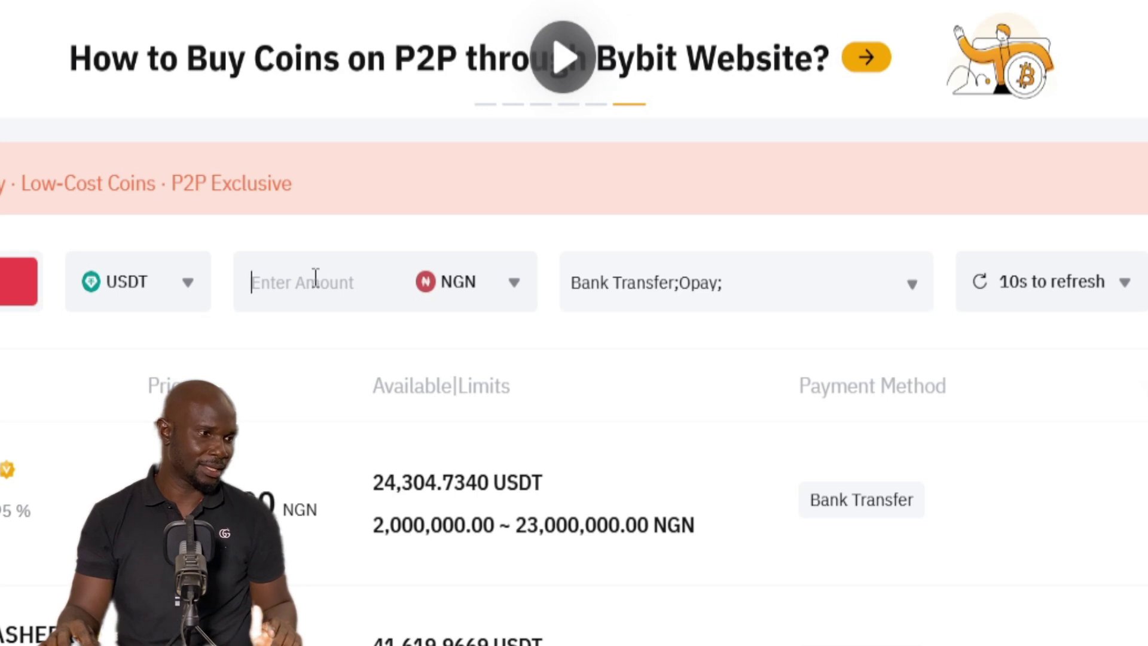
{"action": "type", "text": "20000"}
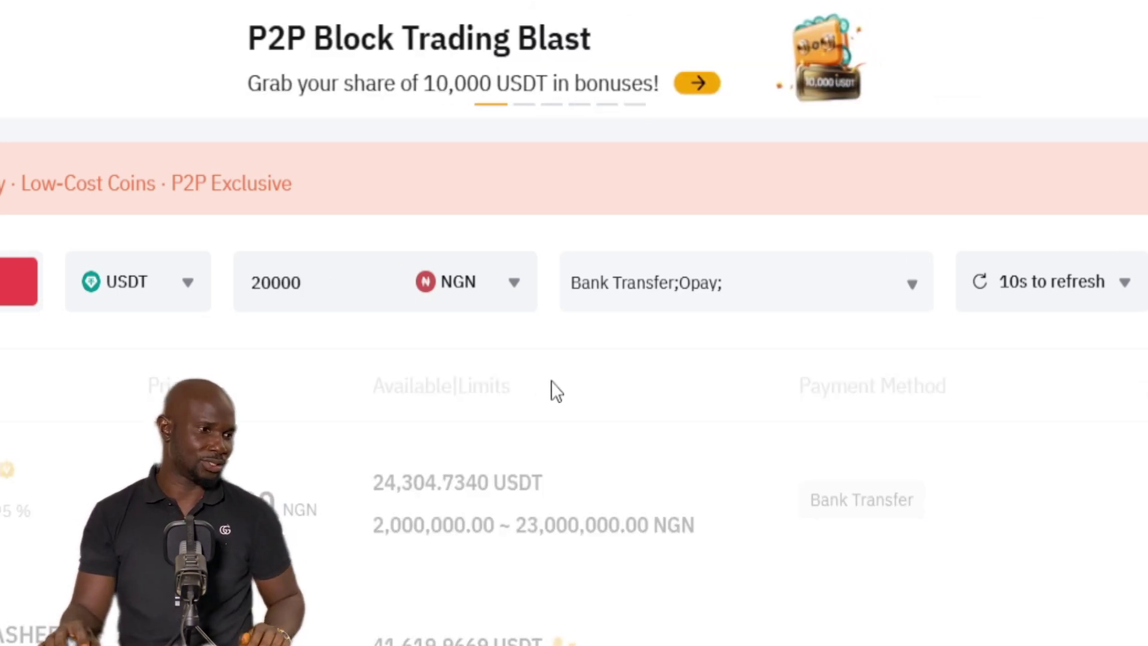
Step: In a matching sell offer, set the sell amount to all 11.5215 USDT and proceed to adding a payment method
{"action": "scroll", "coordinate": [687, 405], "scroll_direction": "down", "scroll_amount": 3}
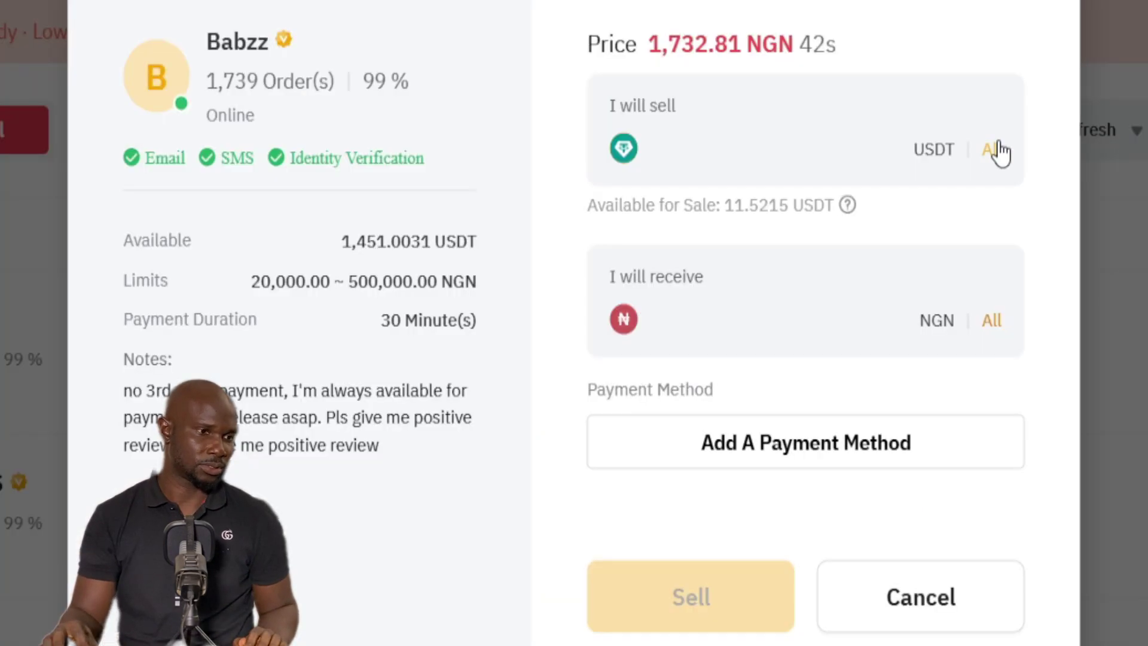
{"action": "left_click", "coordinate": [992, 146]}
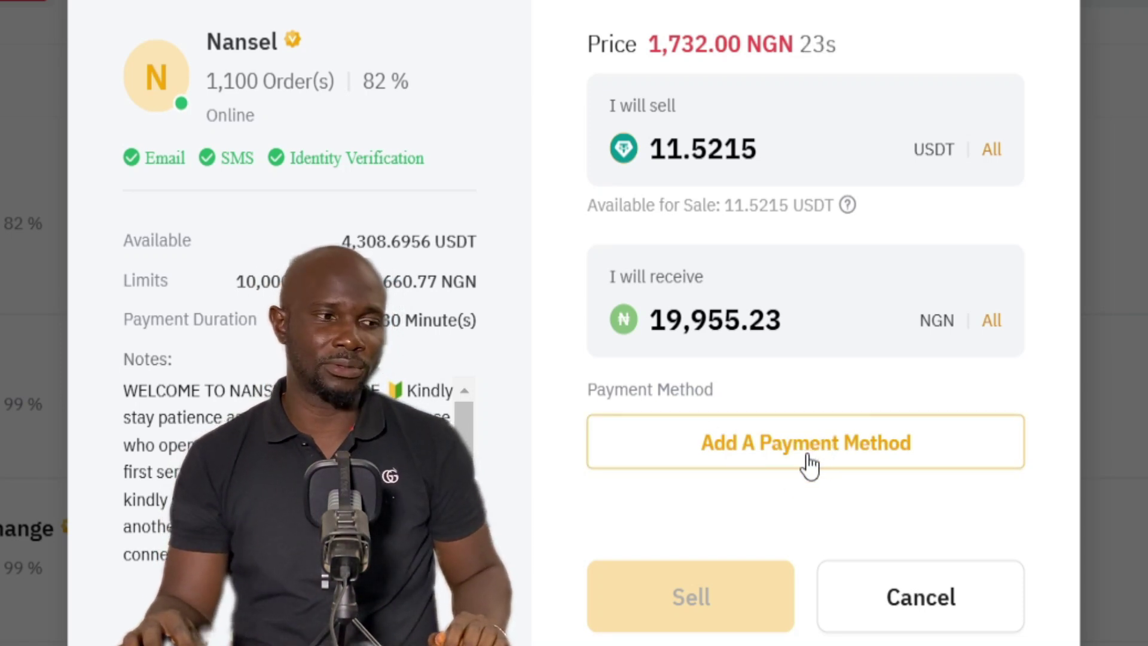
{"action": "left_click", "coordinate": [811, 453]}
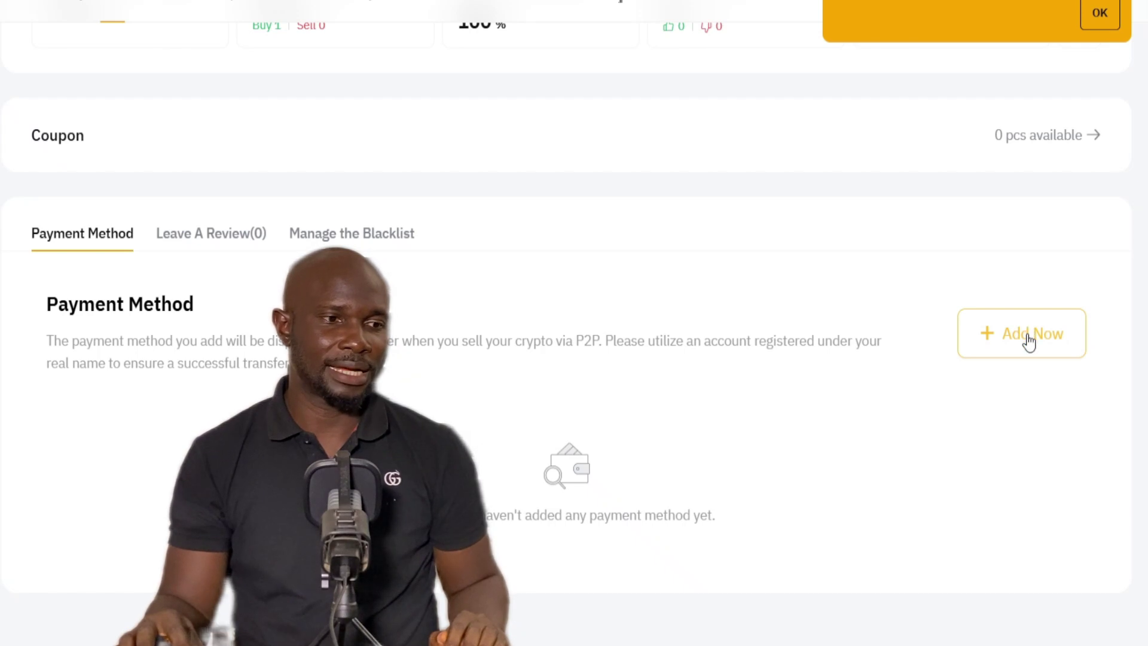
Step: Start a new payment method entry and choose Bank Transfer as its type
{"action": "left_click", "coordinate": [1029, 342]}
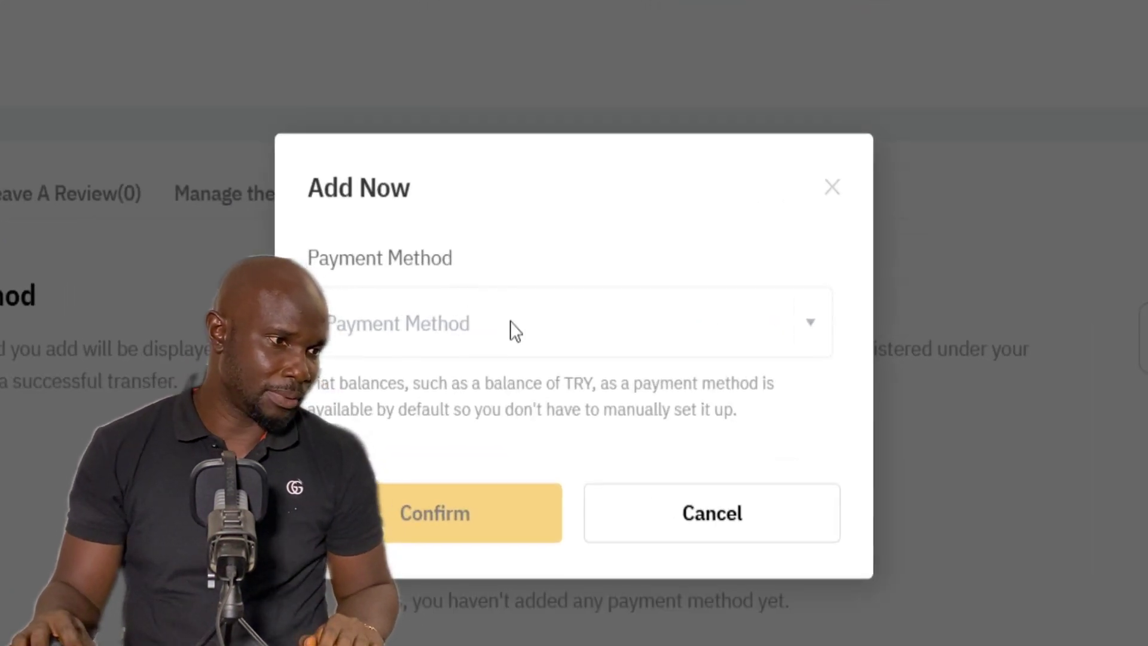
{"action": "left_click", "coordinate": [515, 332]}
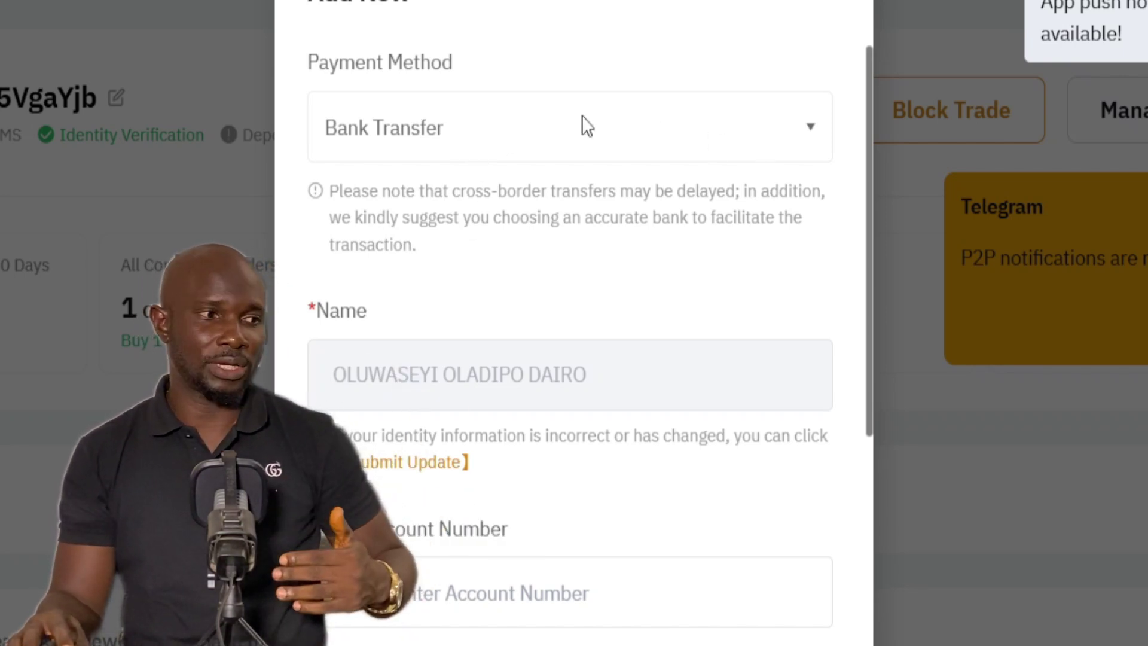
Step: Enter the bank account number and Opay as the bank name, leave the branch empty, and save the payment method
{"action": "scroll", "coordinate": [457, 287], "scroll_direction": "down", "scroll_amount": 3}
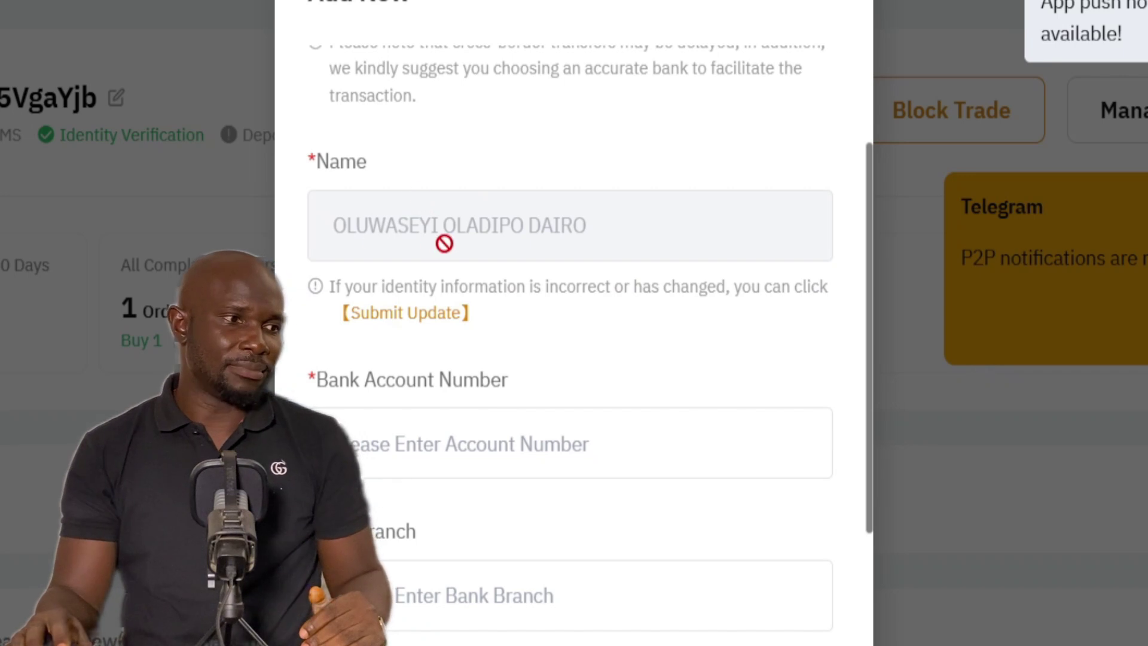
{"action": "scroll", "coordinate": [525, 340], "scroll_direction": "down", "scroll_amount": 3}
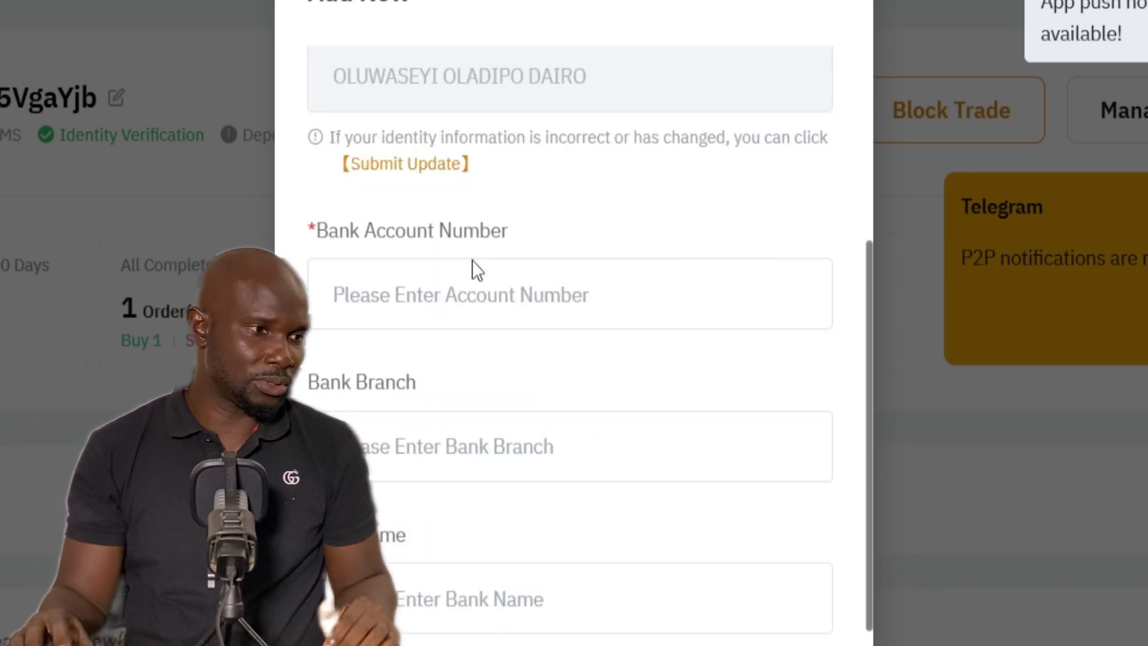
{"action": "scroll", "coordinate": [476, 270], "scroll_direction": "up", "scroll_amount": 3}
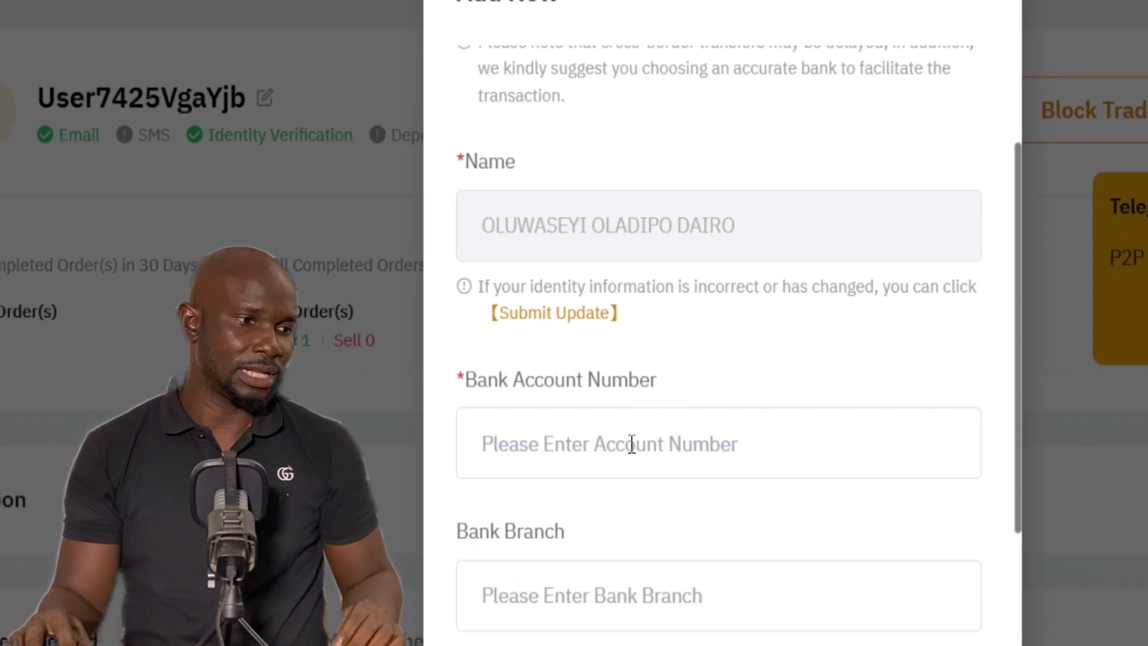
{"action": "left_click", "coordinate": [632, 444]}
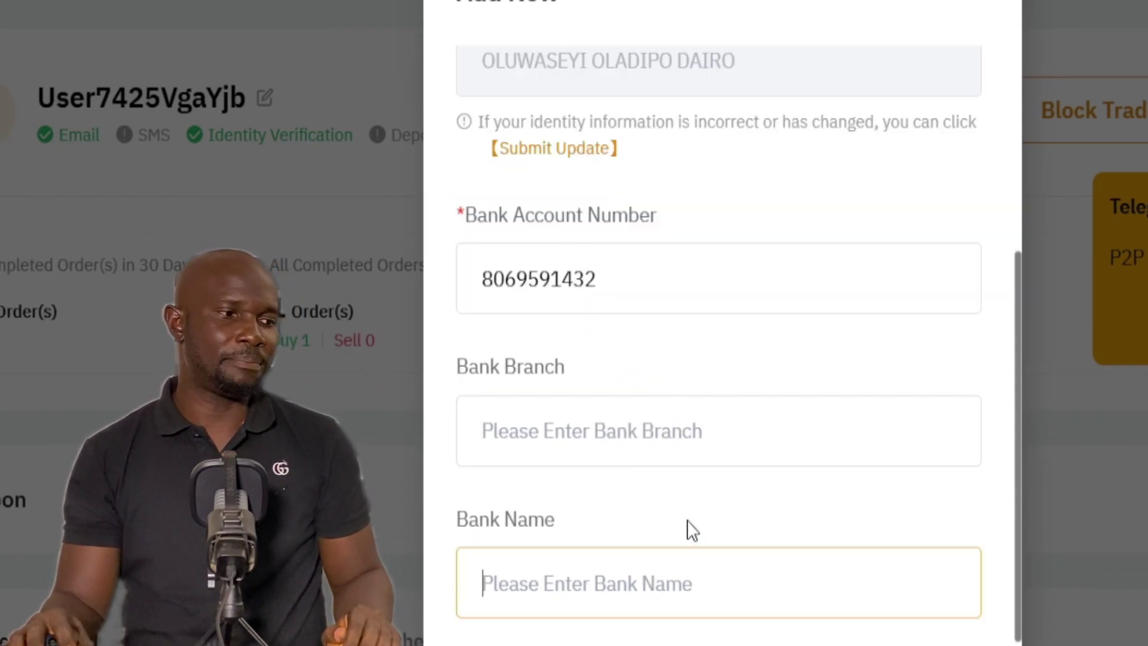
{"action": "type", "text": "Opay"}
{"action": "left_click", "coordinate": [706, 524]}
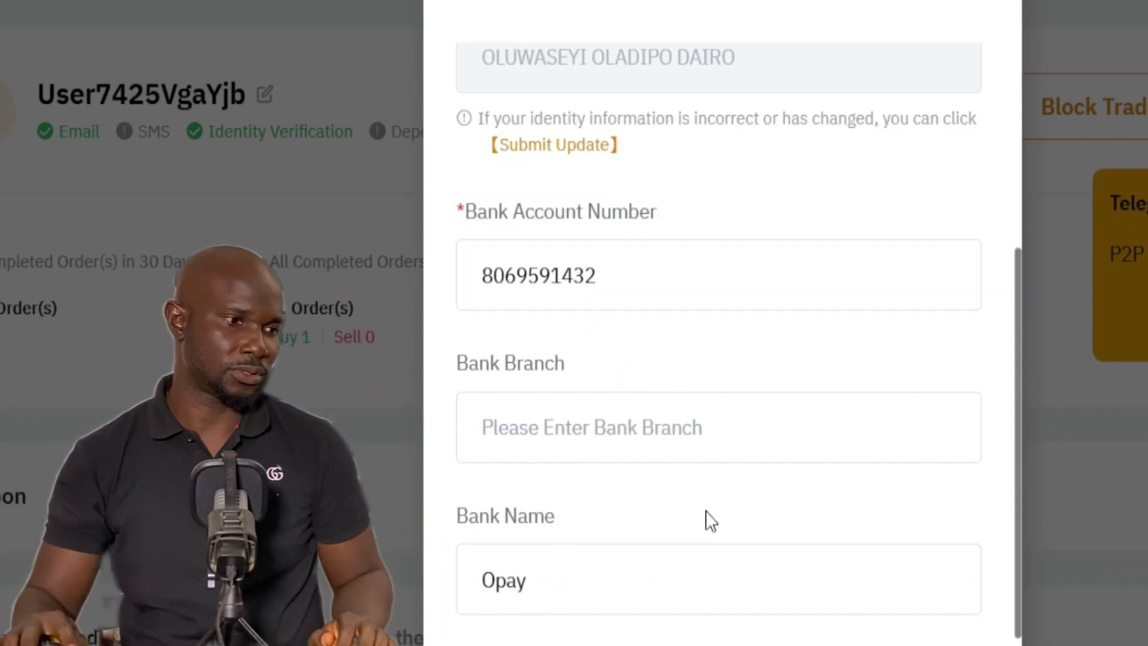
{"action": "scroll", "coordinate": [730, 404], "scroll_direction": "up", "scroll_amount": 3}
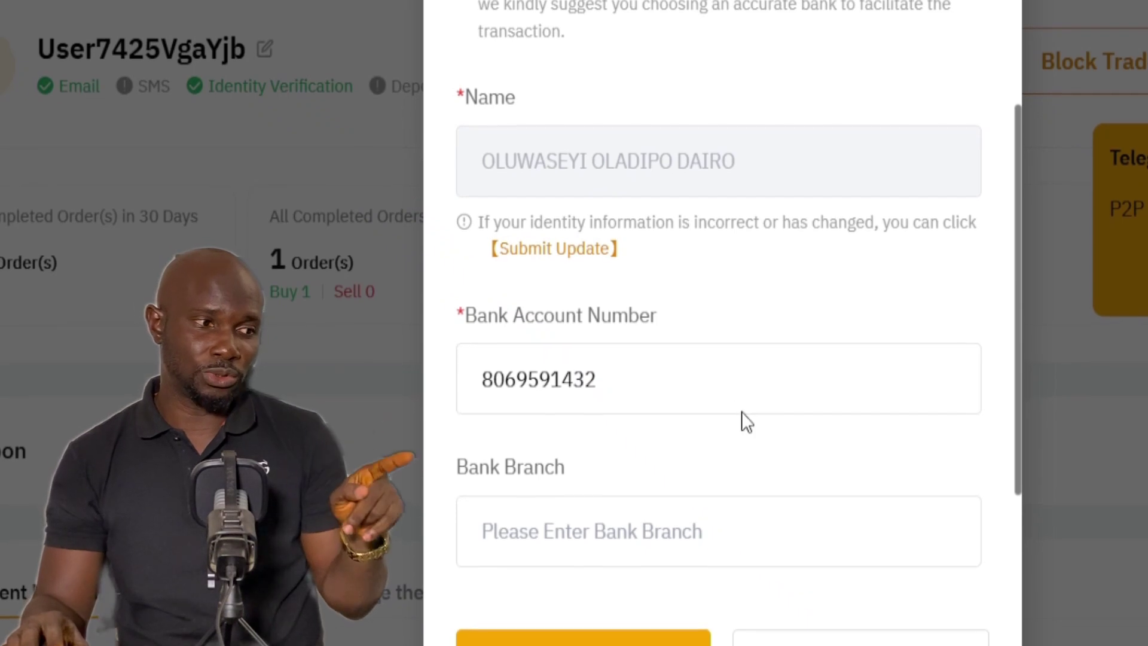
{"action": "scroll", "coordinate": [743, 407], "scroll_direction": "up", "scroll_amount": 3}
{"action": "scroll", "coordinate": [743, 373], "scroll_direction": "down", "scroll_amount": 5}
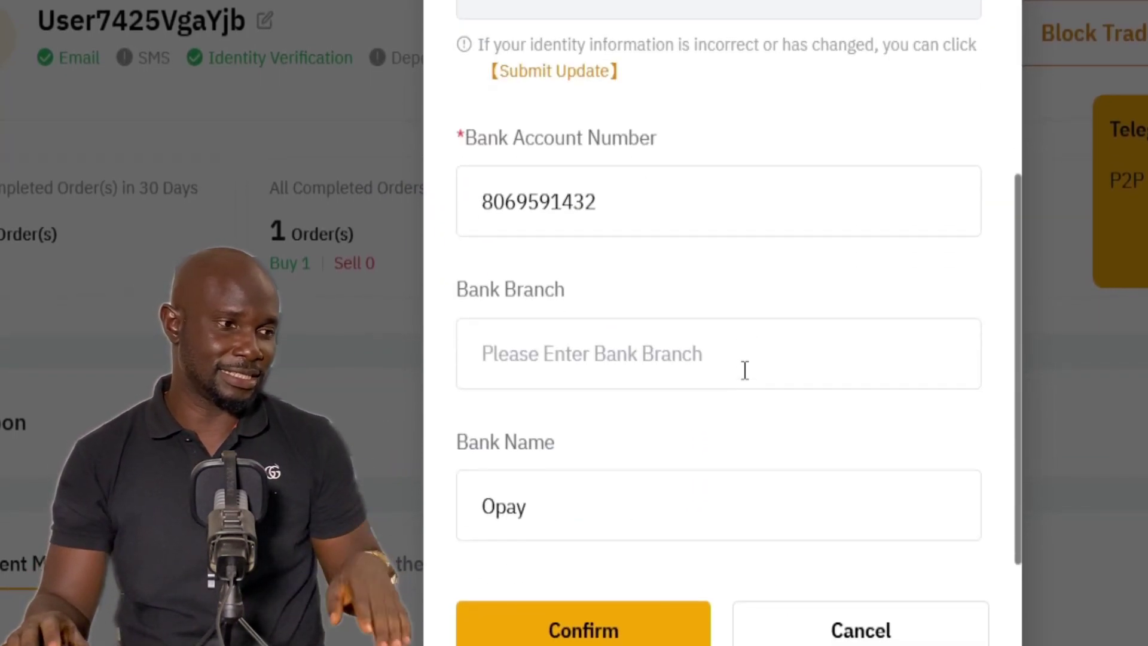
{"action": "left_click", "coordinate": [601, 592]}
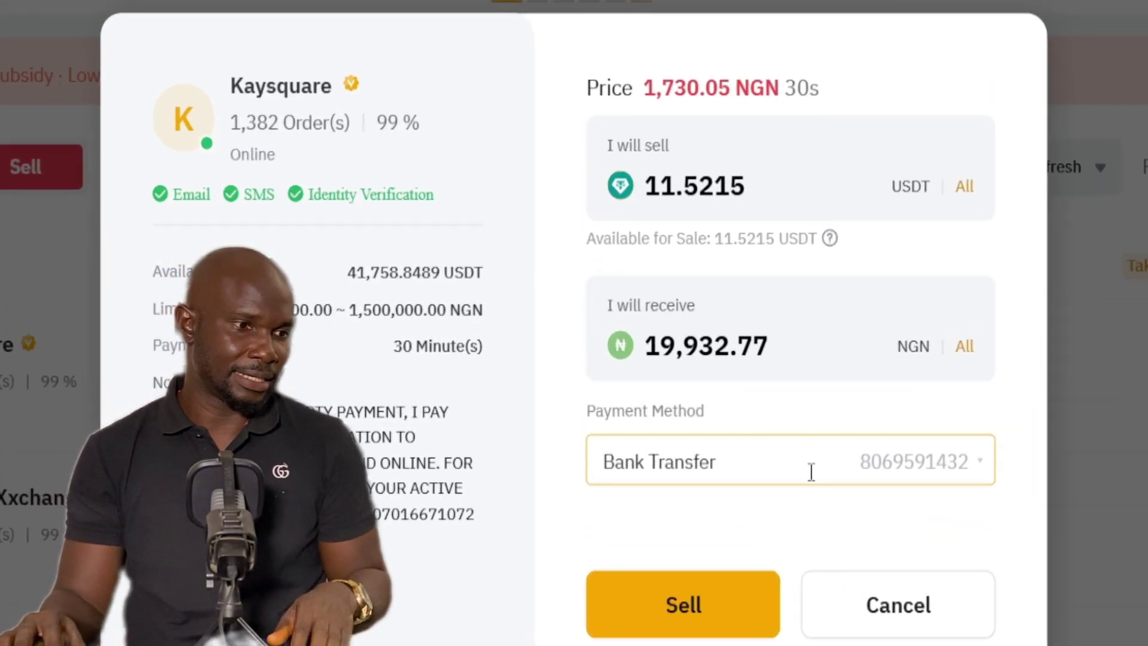
Step: Select the saved Bank Transfer account for receiving the money and place the order to sell 11.5215 USDT
{"action": "left_click", "coordinate": [811, 469]}
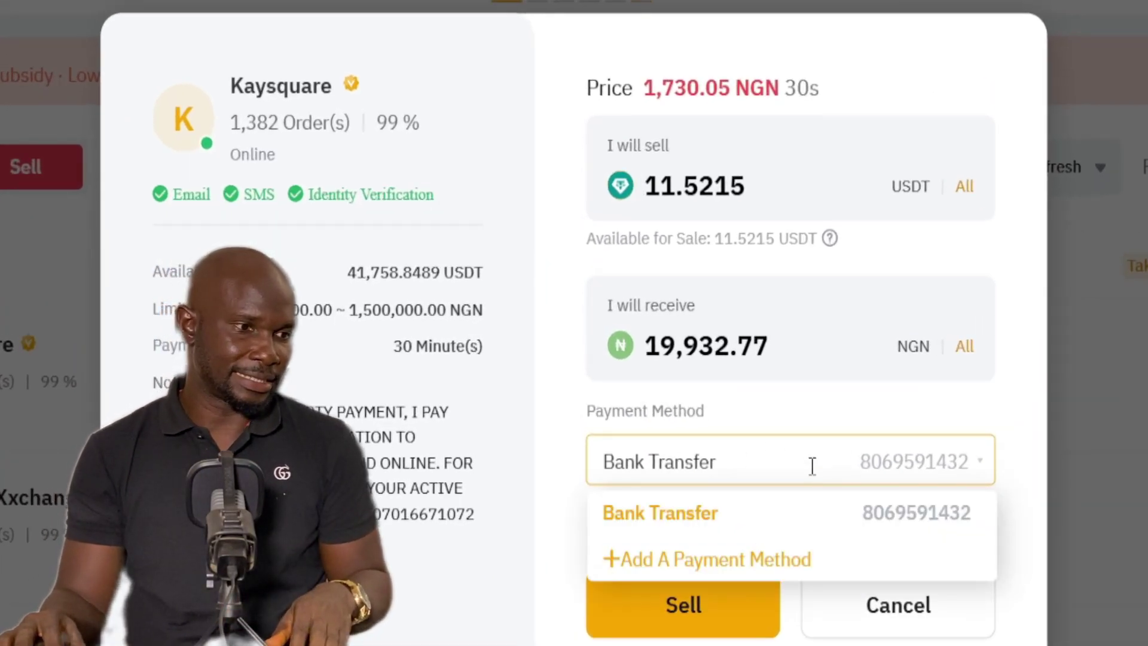
{"action": "left_click", "coordinate": [859, 521]}
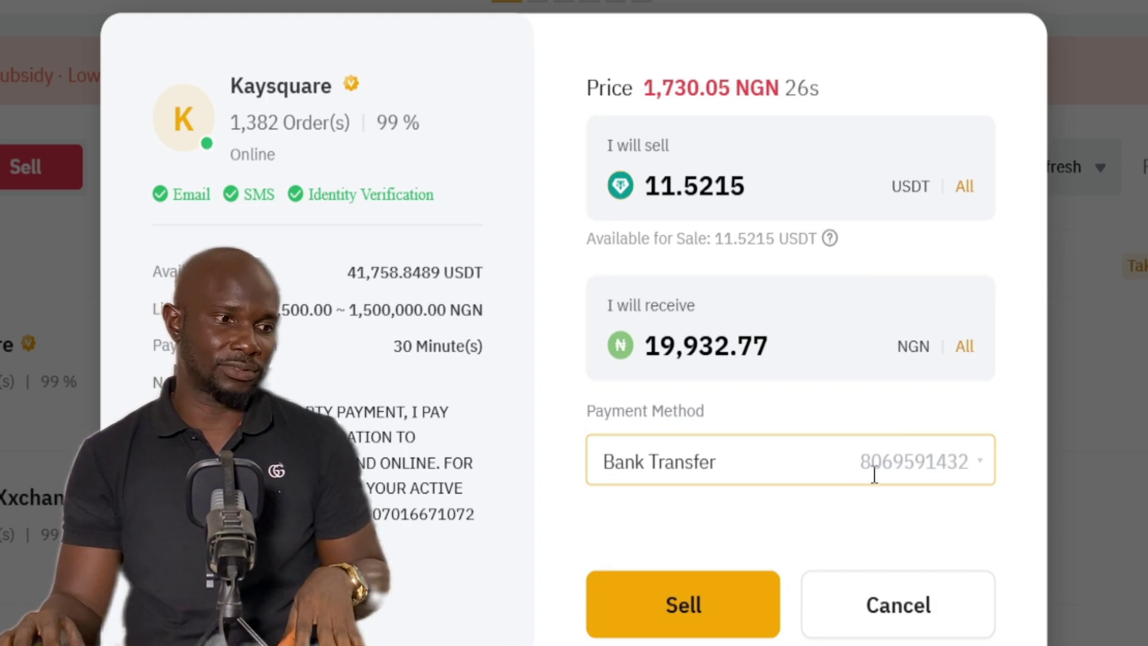
{"action": "left_click", "coordinate": [694, 607]}
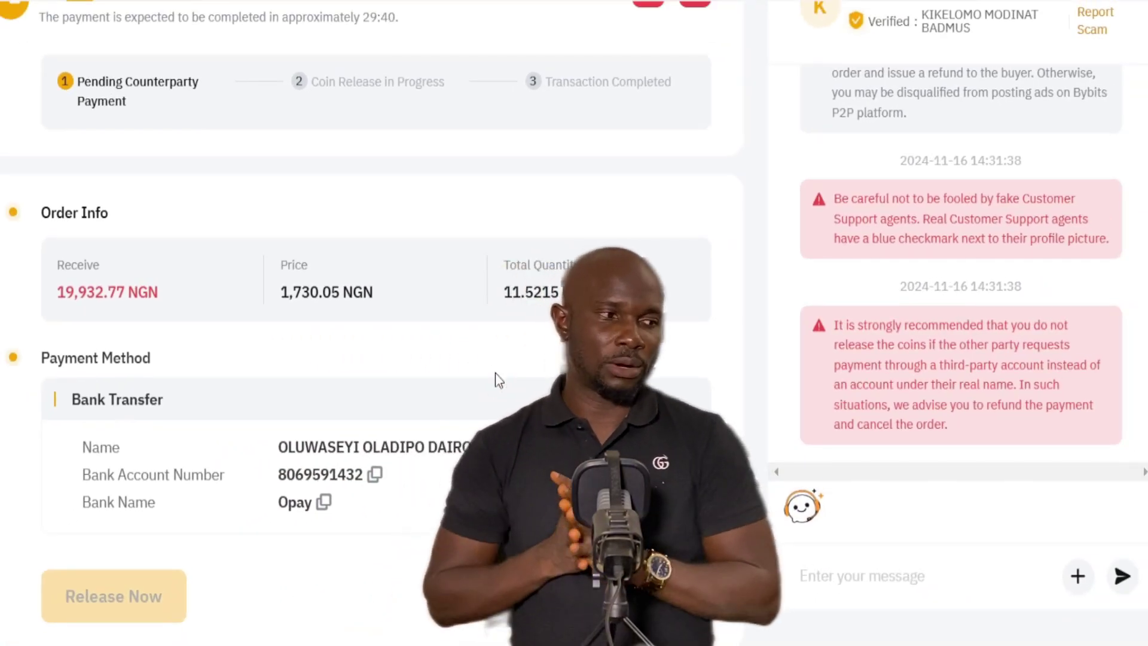
Step: Release the 11.5215 USDT after confirming that the buyer's 19,932.77 NGN payment was received in full, and open the assets overview
{"action": "scroll", "coordinate": [483, 375], "scroll_direction": "down", "scroll_amount": 2}
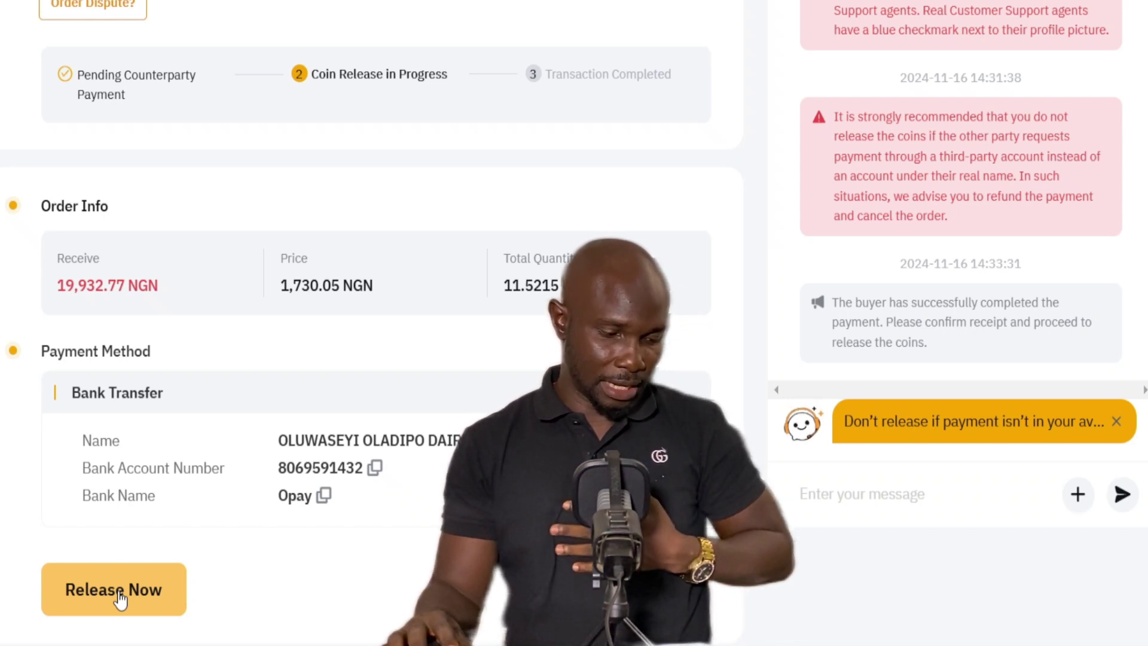
{"action": "left_click", "coordinate": [119, 598]}
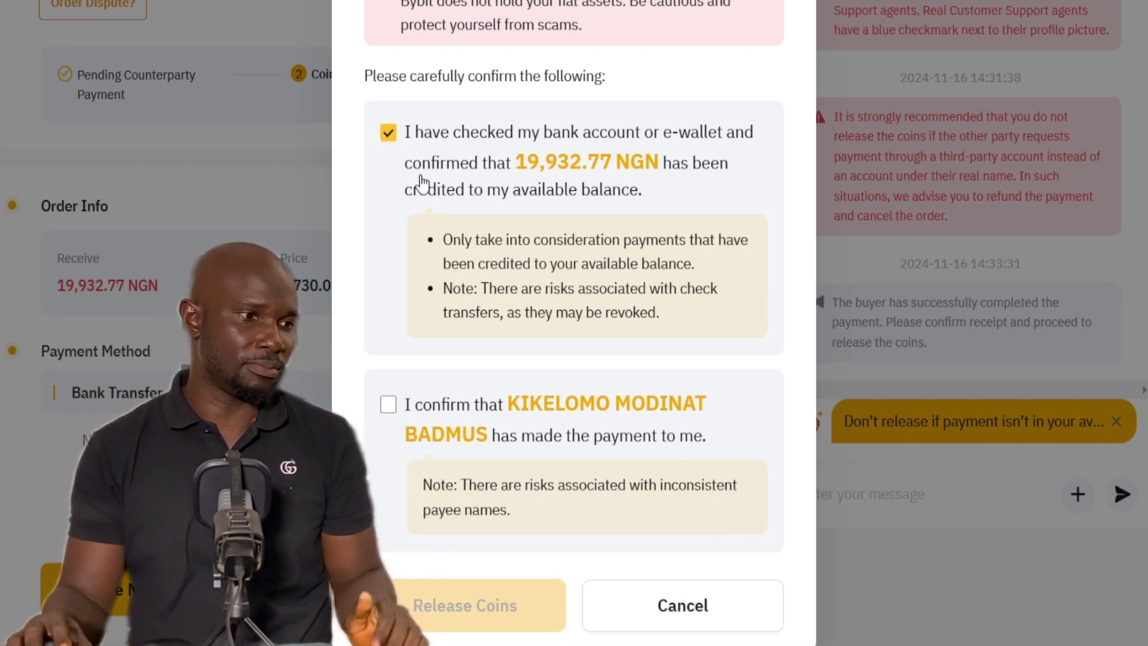
{"action": "left_click", "coordinate": [388, 413]}
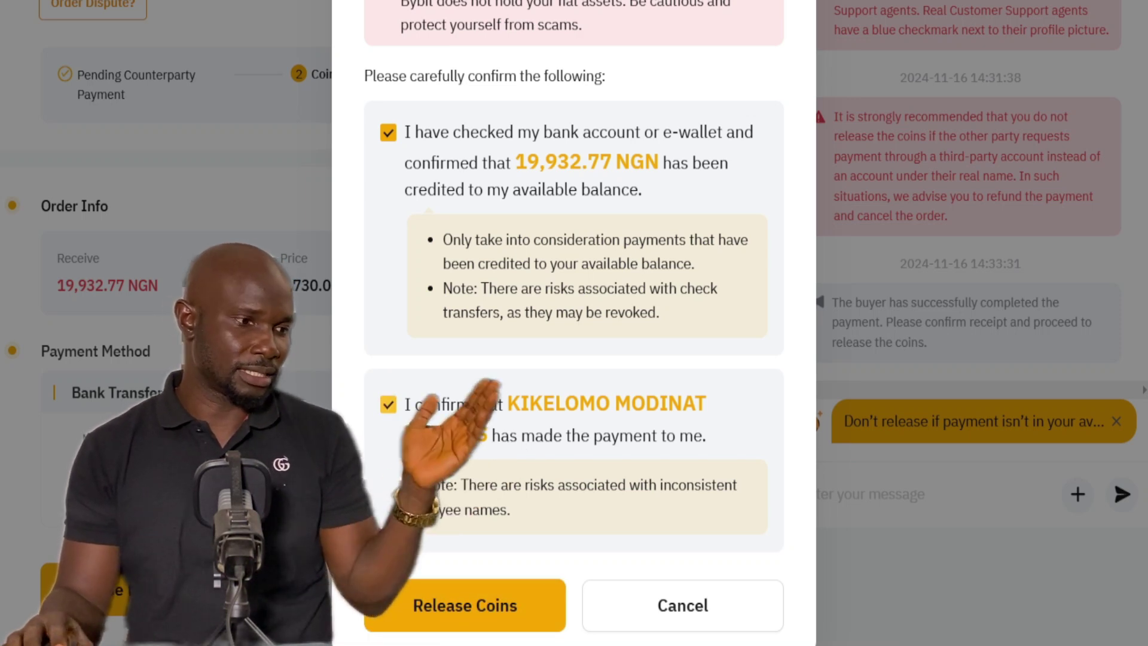
{"action": "left_click", "coordinate": [486, 601]}
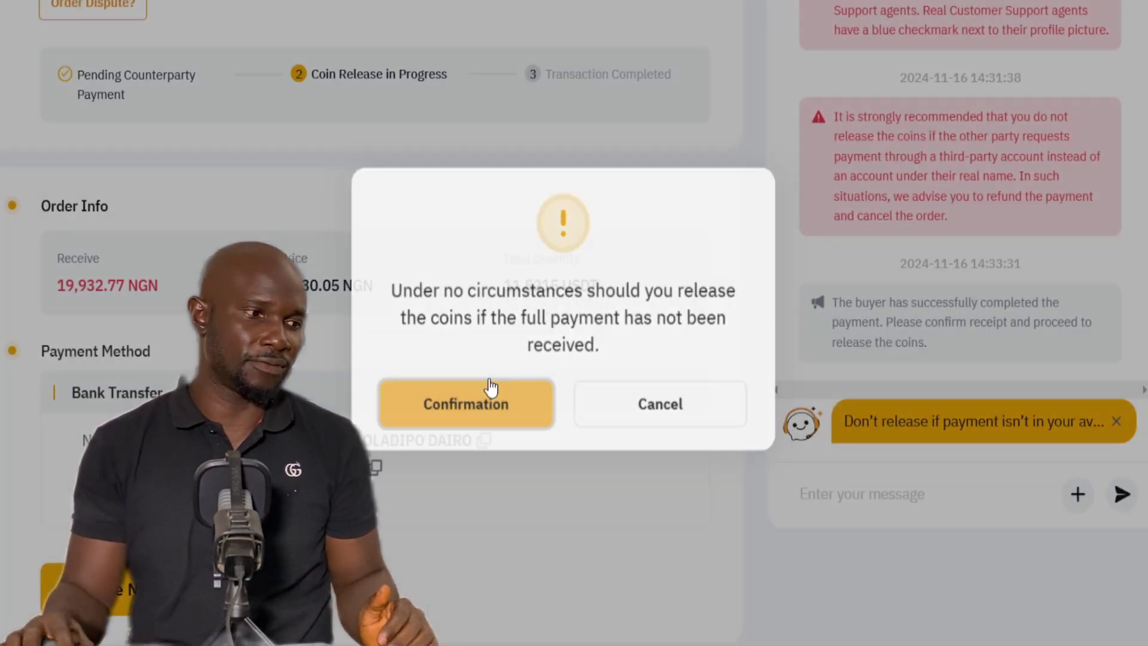
{"action": "left_click", "coordinate": [489, 385]}
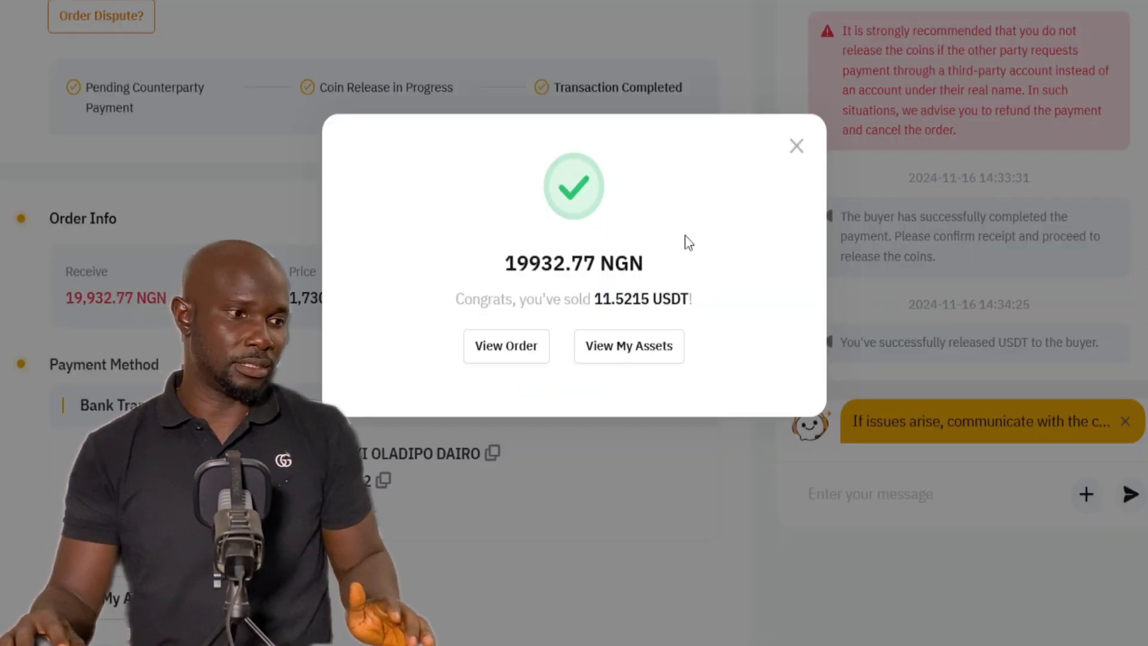
{"action": "left_click", "coordinate": [625, 361]}
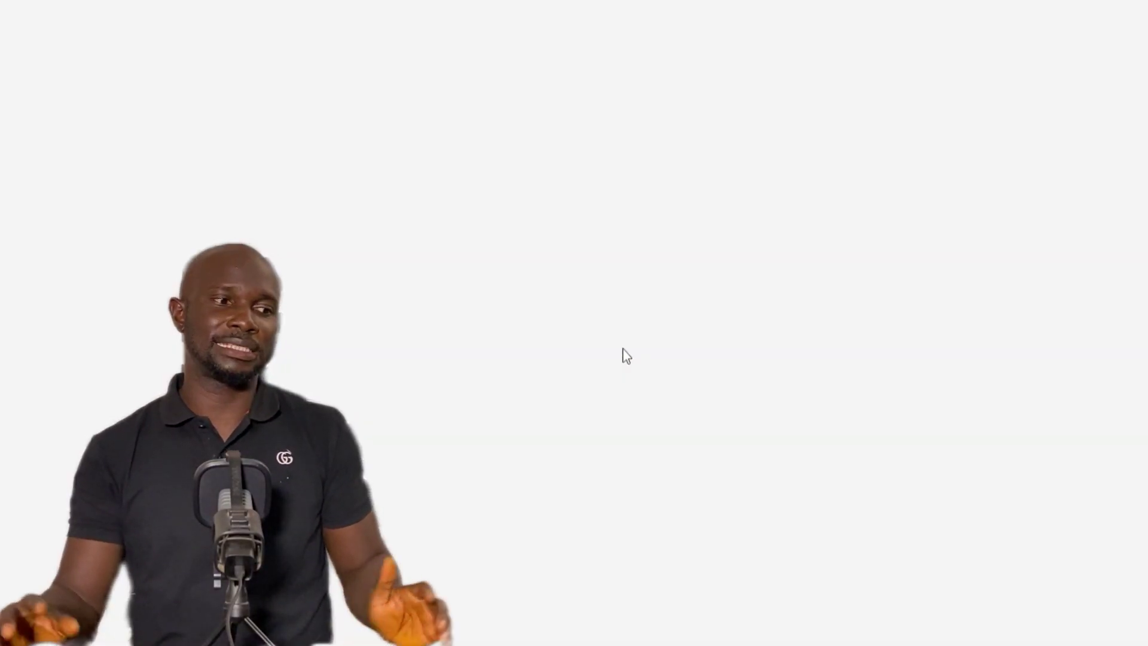